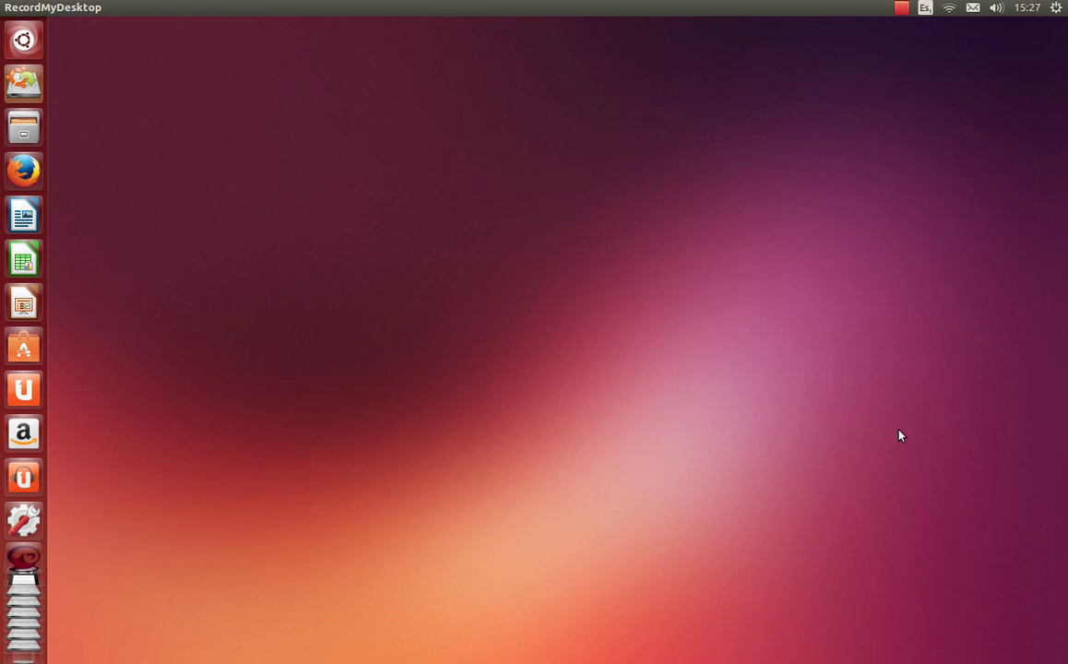
Step: Check the wireless network connections and continue the installation with Español as the language
click(945, 9)
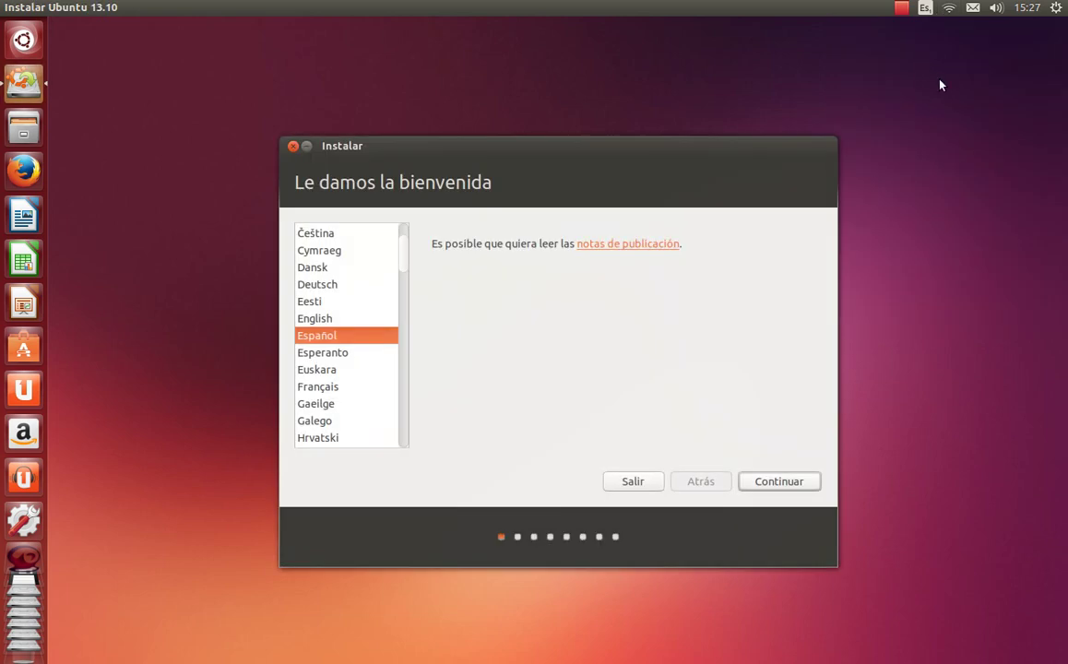
click(949, 8)
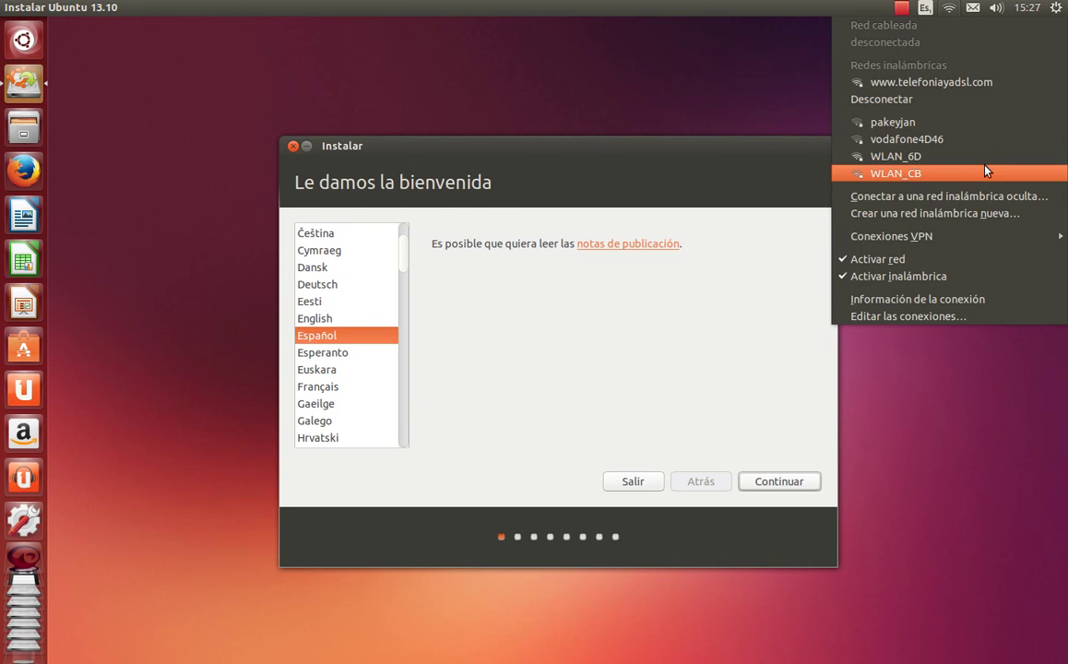
click(665, 90)
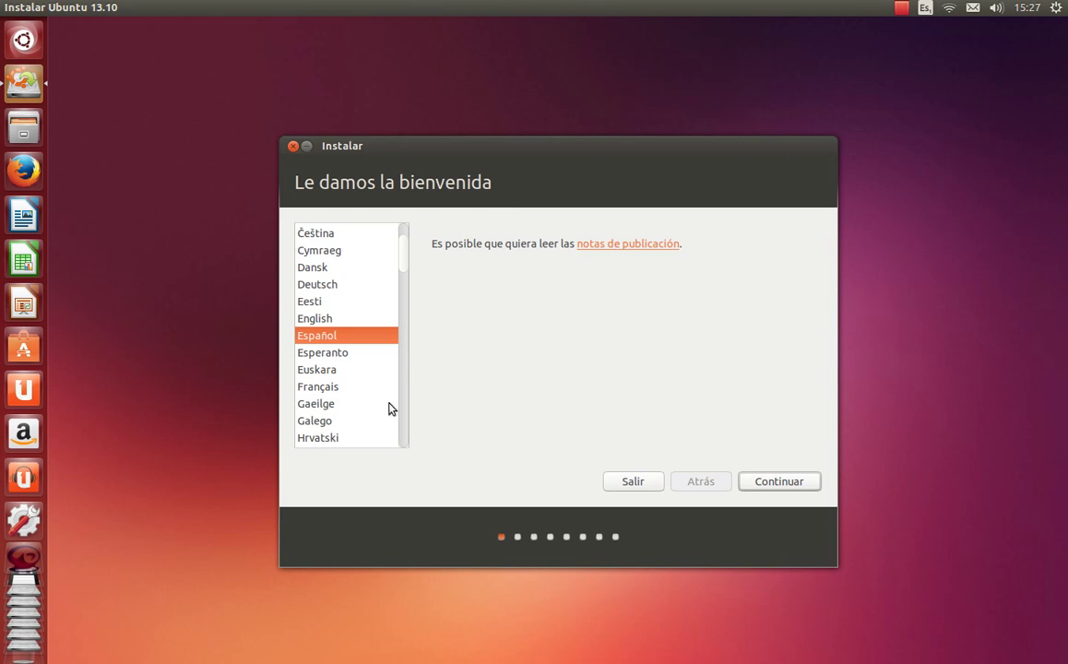
click(779, 479)
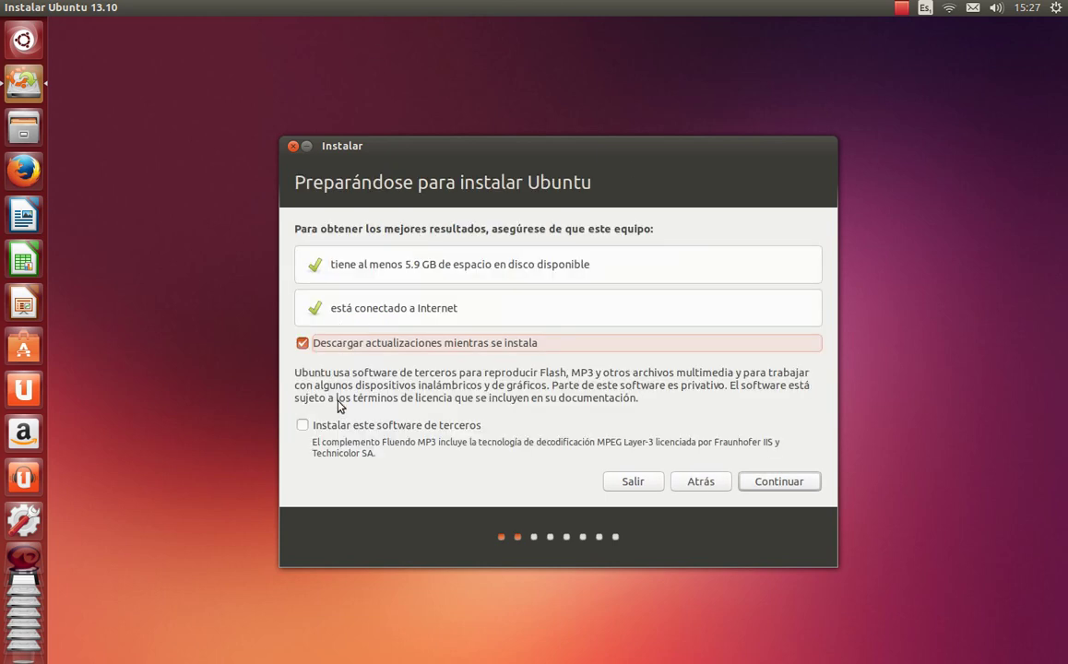
Step: Leave downloading updates during installation enabled and third-party software disabled, and proceed past the preparation page
click(377, 347)
click(379, 346)
click(462, 431)
click(461, 431)
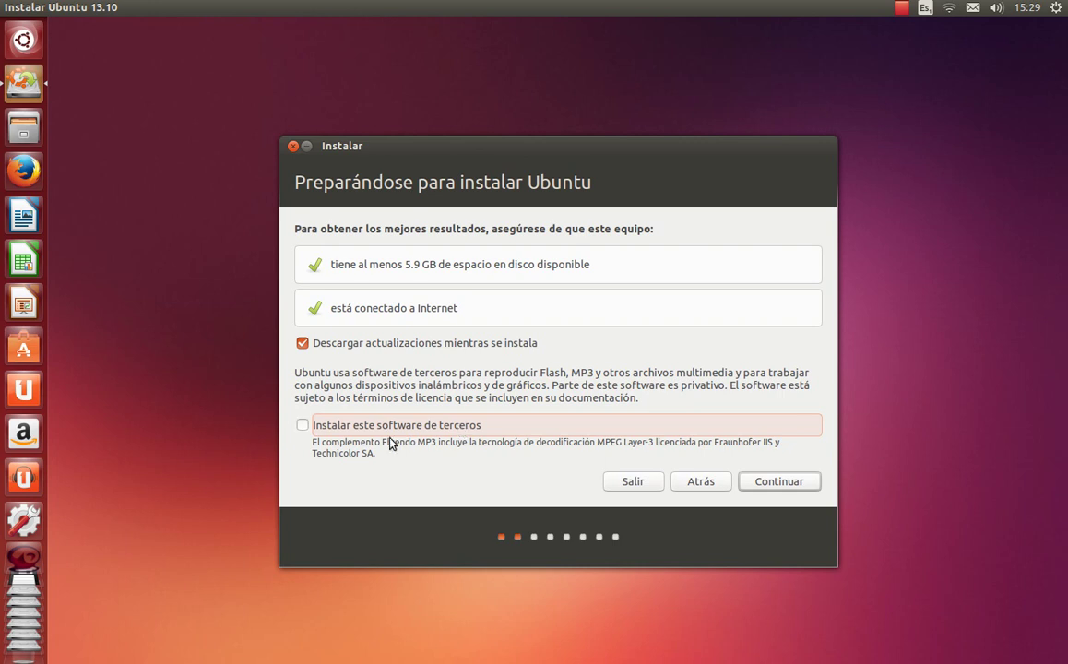
click(803, 481)
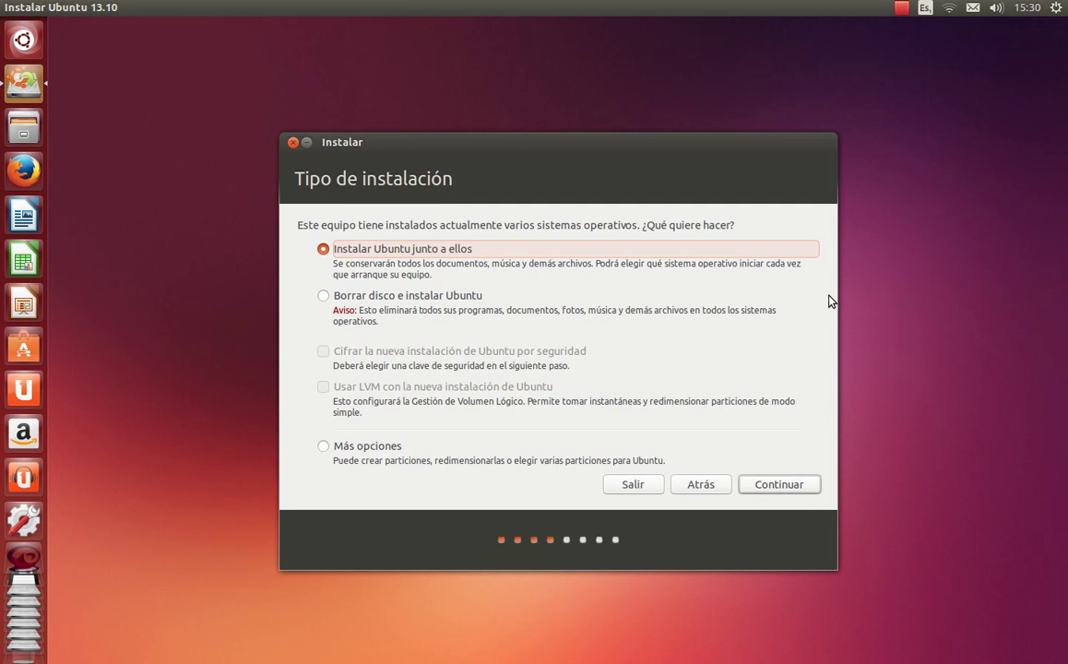
Step: Choose Más opciones as the installation type and continue to manual partitioning
click(386, 450)
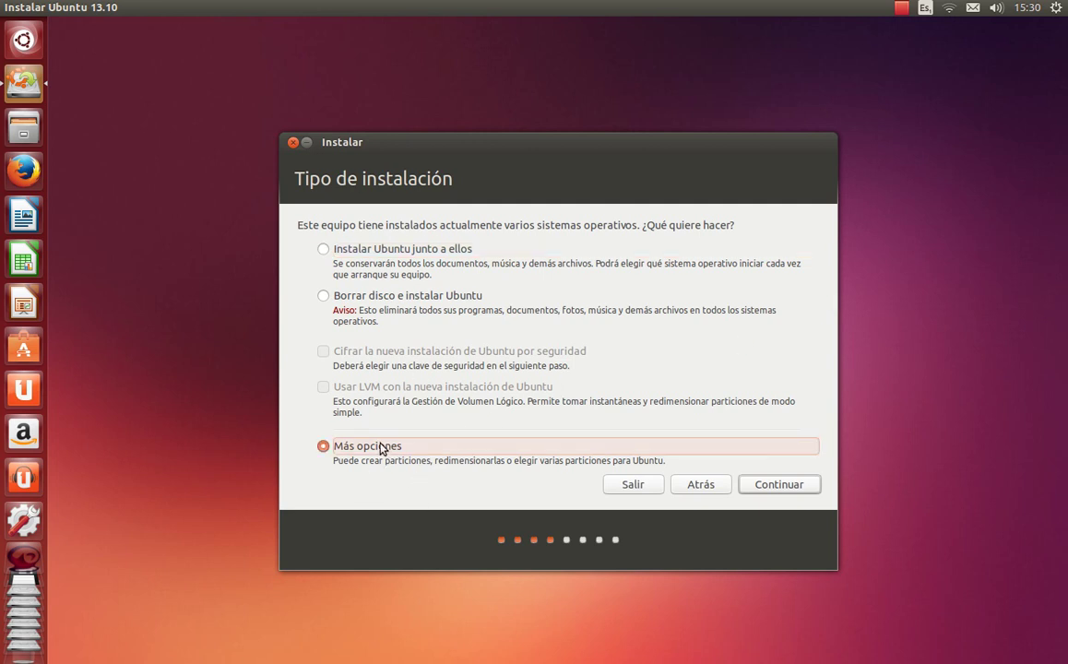
click(795, 486)
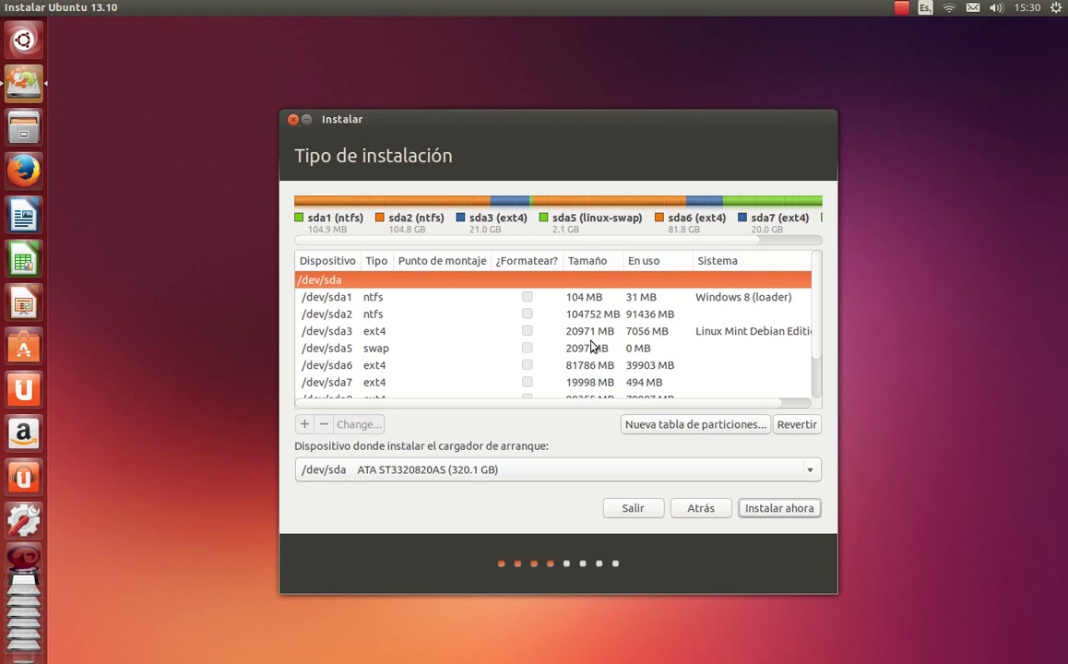
Step: Examine the partitions on /dev/sda and /dev/sdb, including their types, sizes and used space
scroll(390, 322, down, 2)
scroll(389, 322, up, 2)
scroll(337, 291, down, 2)
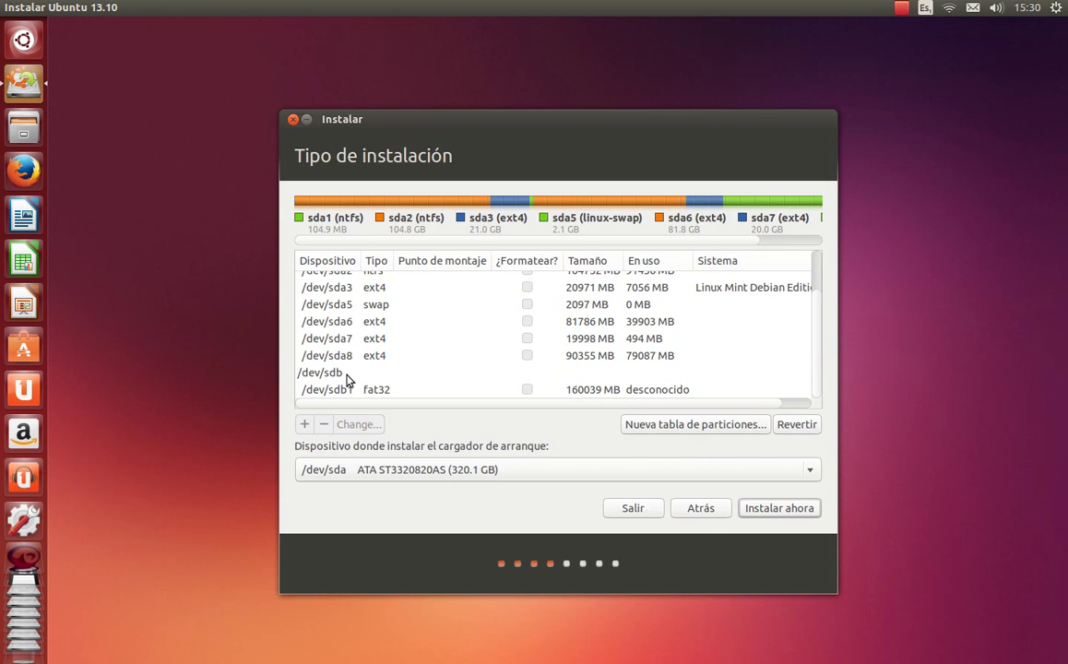
scroll(349, 379, up, 2)
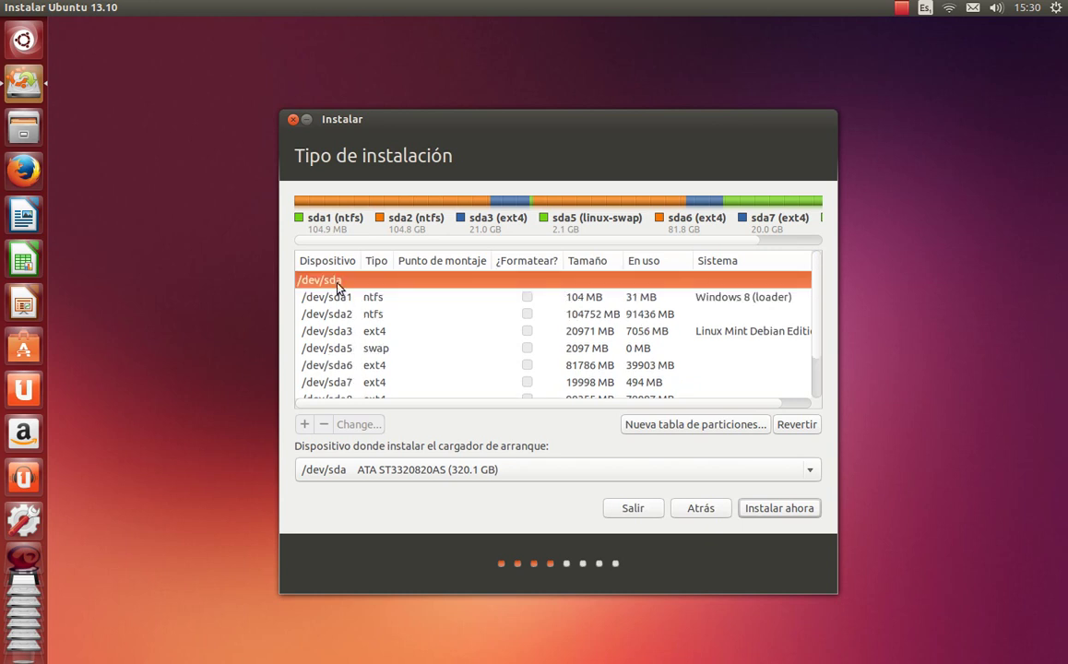
scroll(354, 323, down, 2)
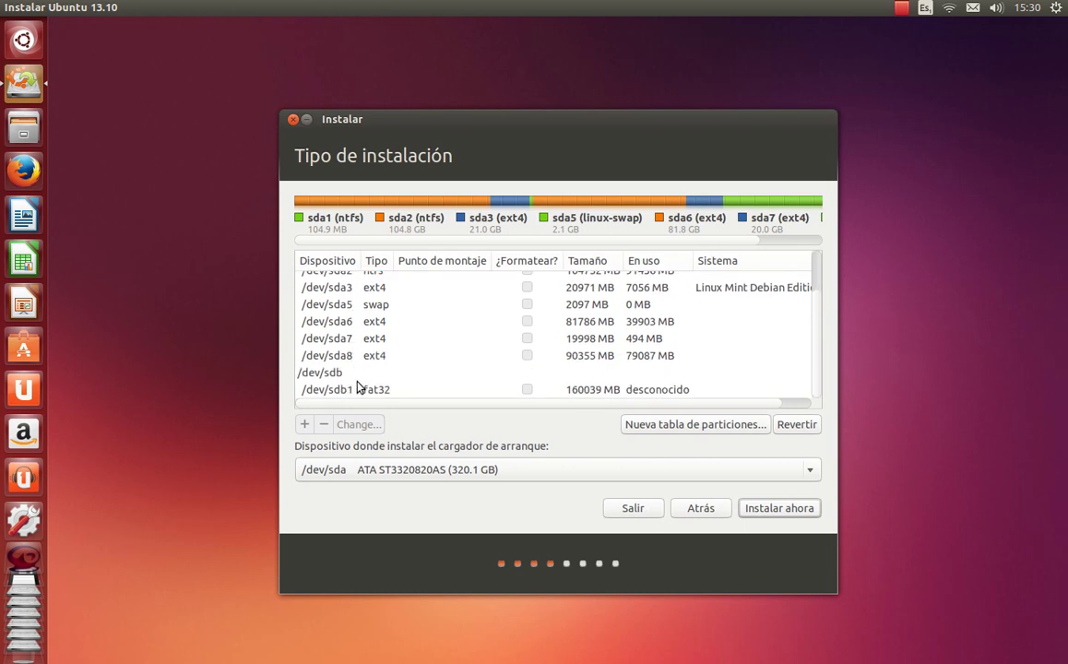
scroll(358, 388, up, 2)
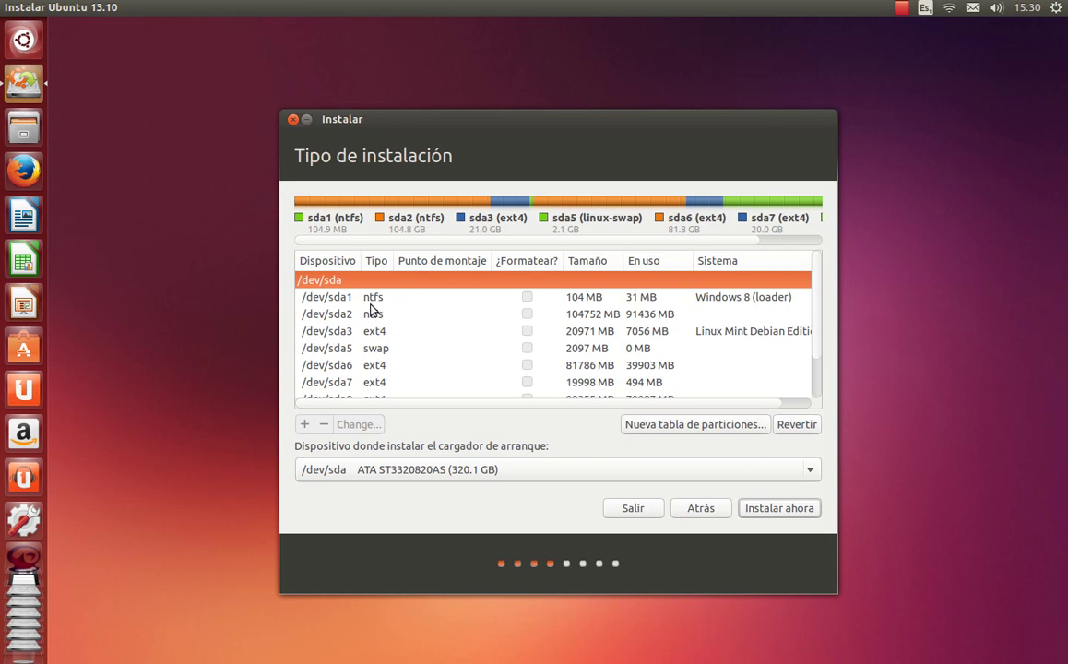
scroll(710, 339, down, 1)
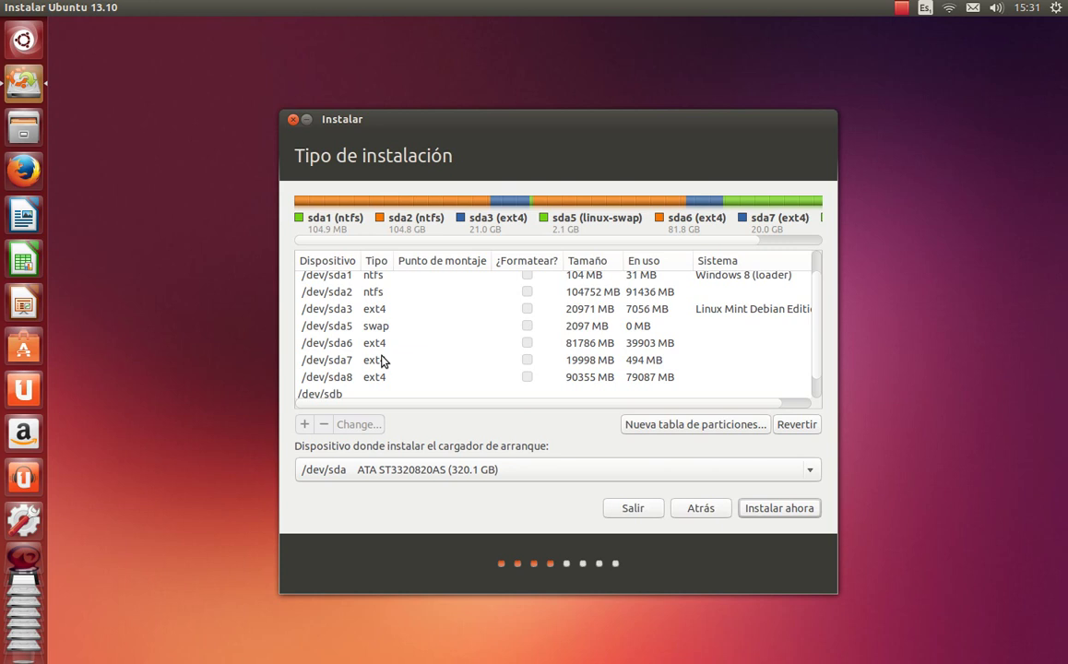
scroll(383, 359, up, 1)
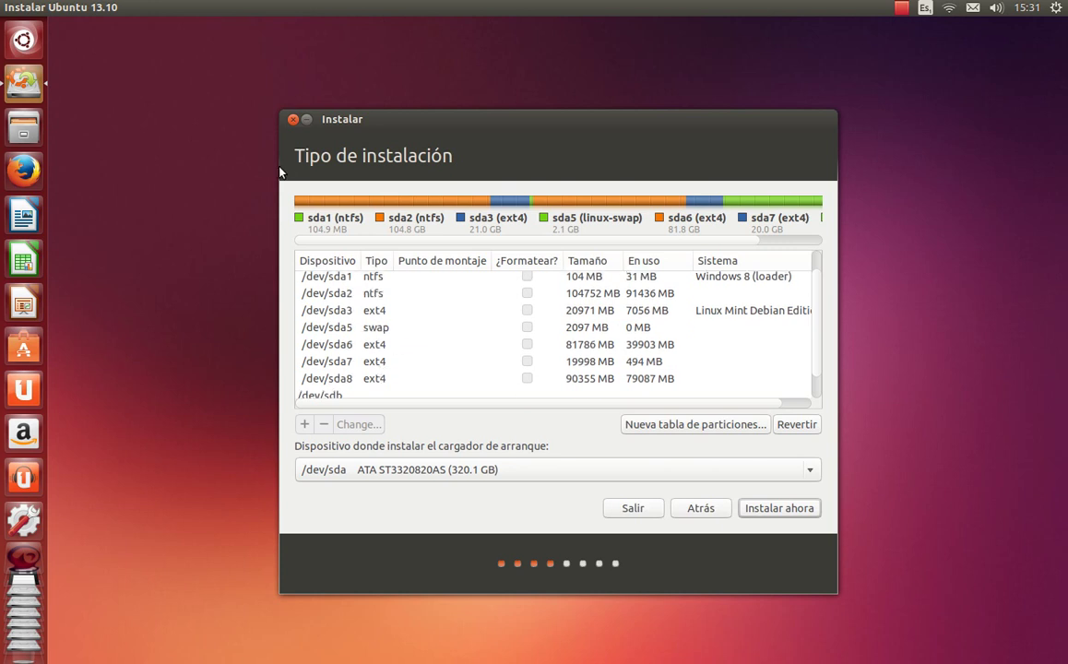
scroll(699, 302, up, 1)
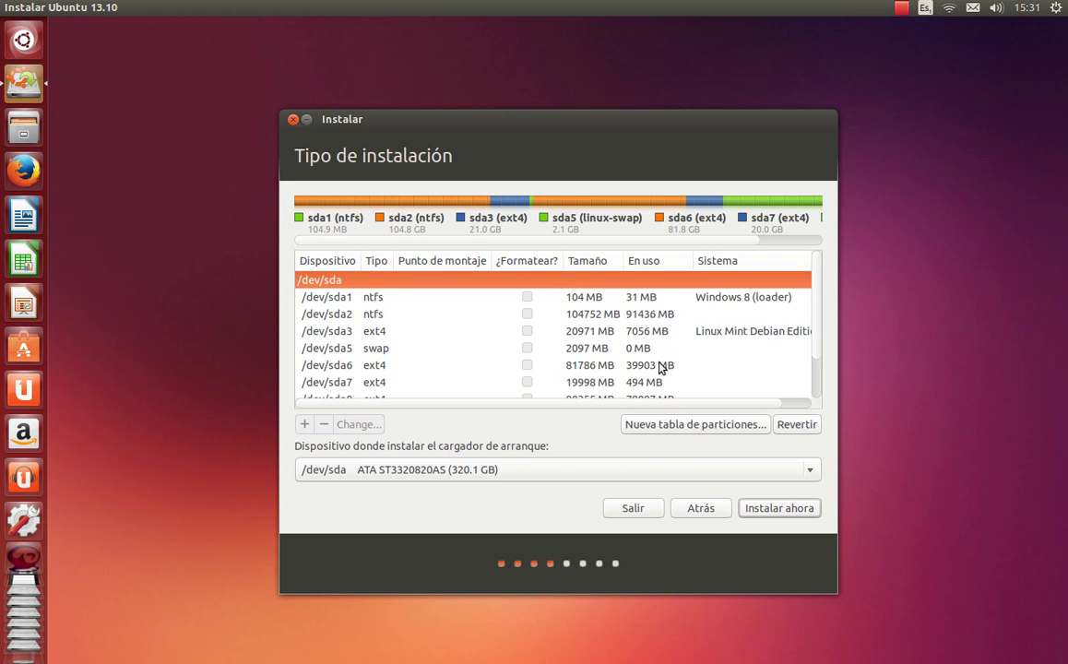
click(535, 364)
scroll(532, 363, down, 1)
scroll(532, 363, down, 1)
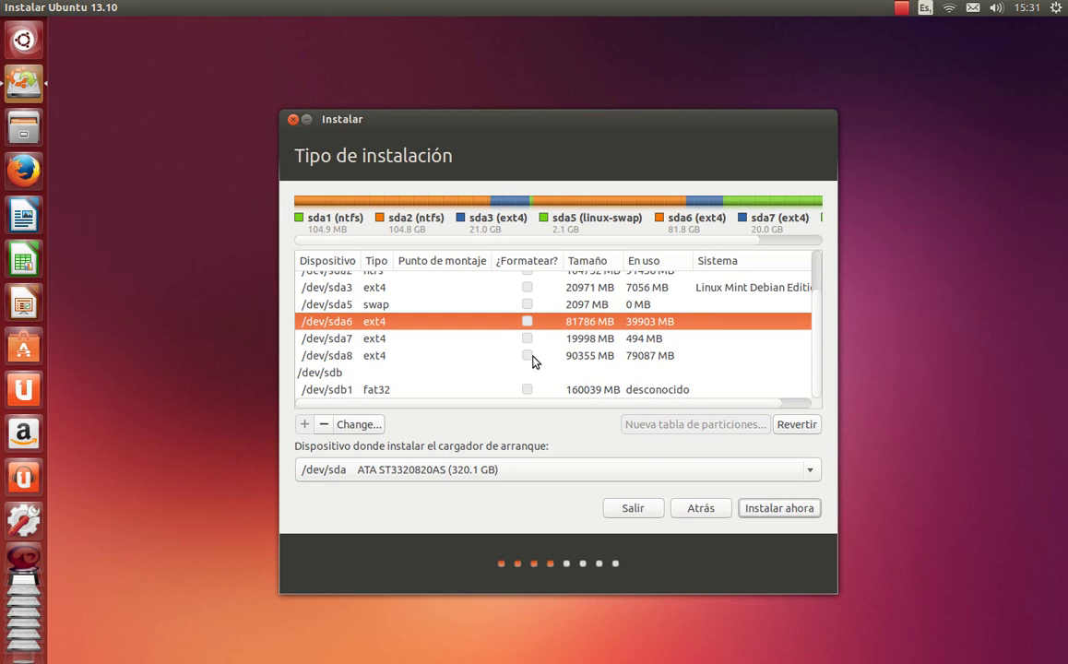
scroll(532, 361, up, 2)
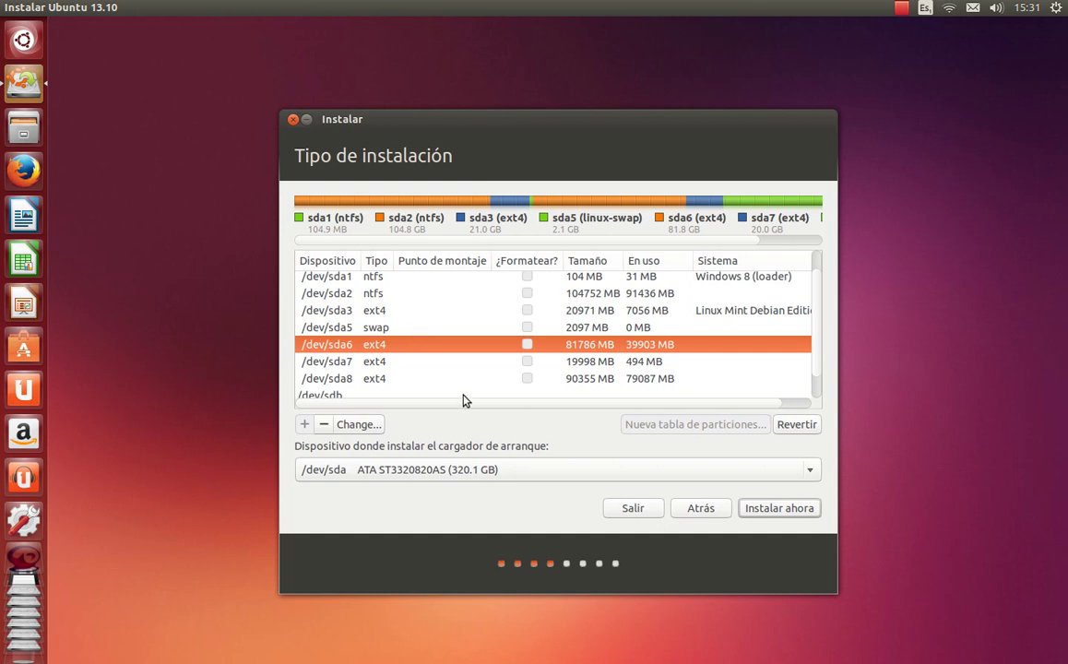
Step: Set /dev/sda7 as an ext4 file system with formatting enabled and mount point /, and confirm saving the changes to disk
click(409, 363)
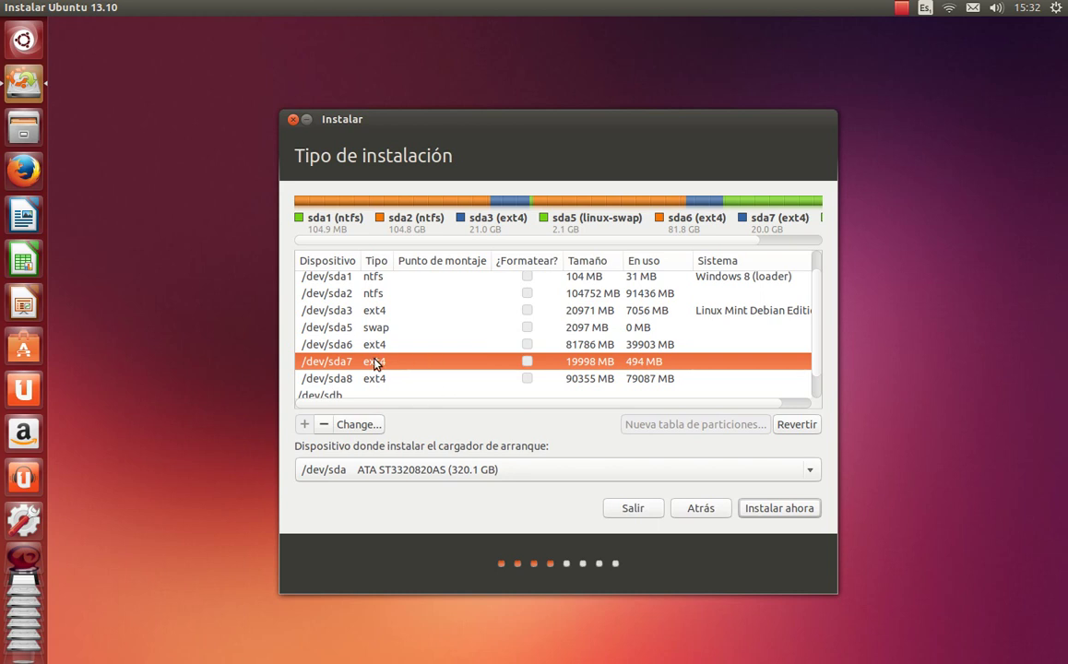
click(358, 425)
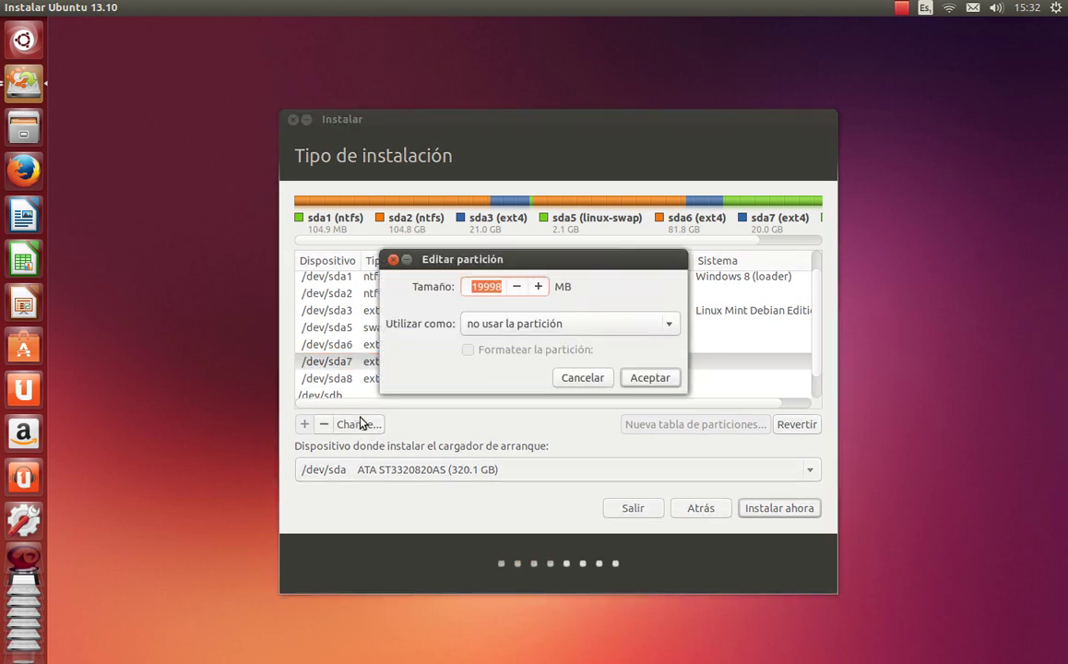
click(531, 323)
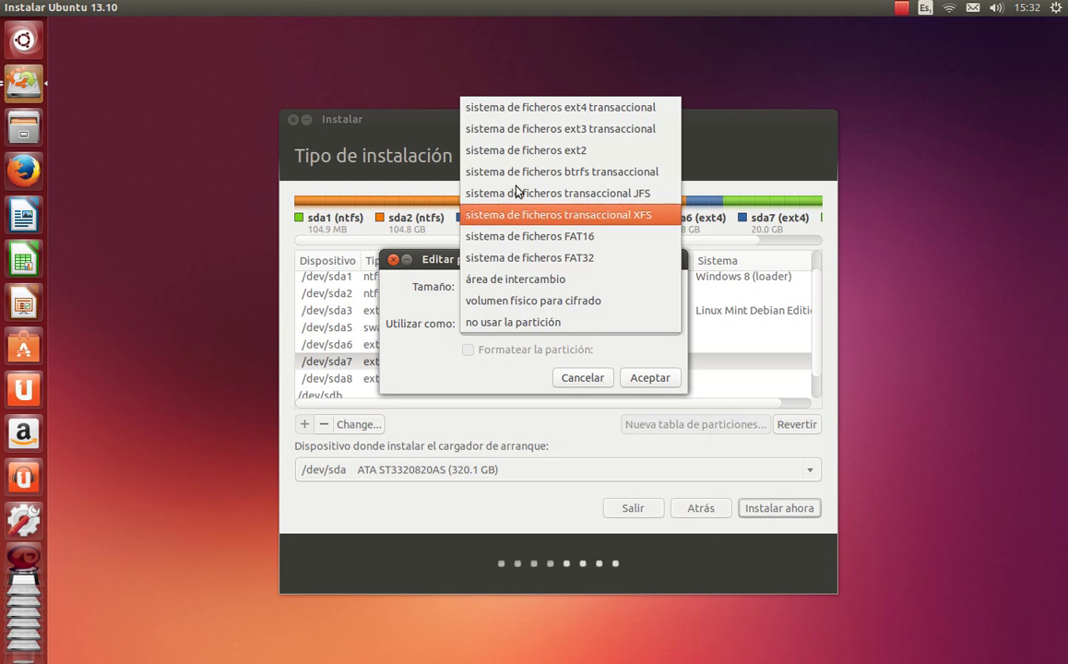
click(591, 108)
click(490, 350)
click(610, 375)
click(591, 395)
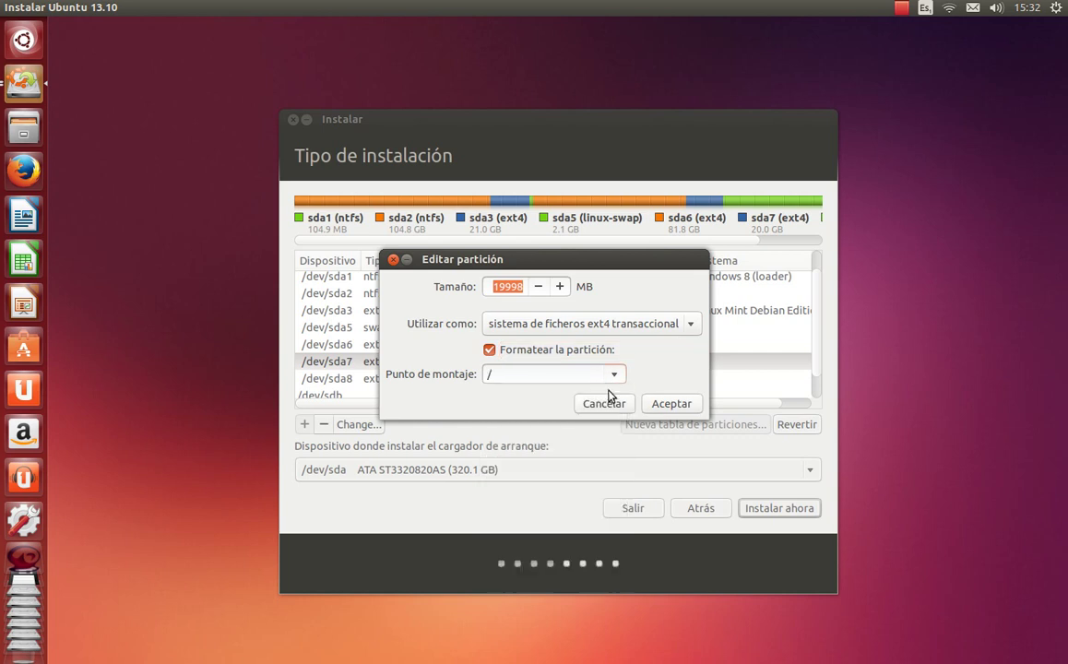
click(700, 406)
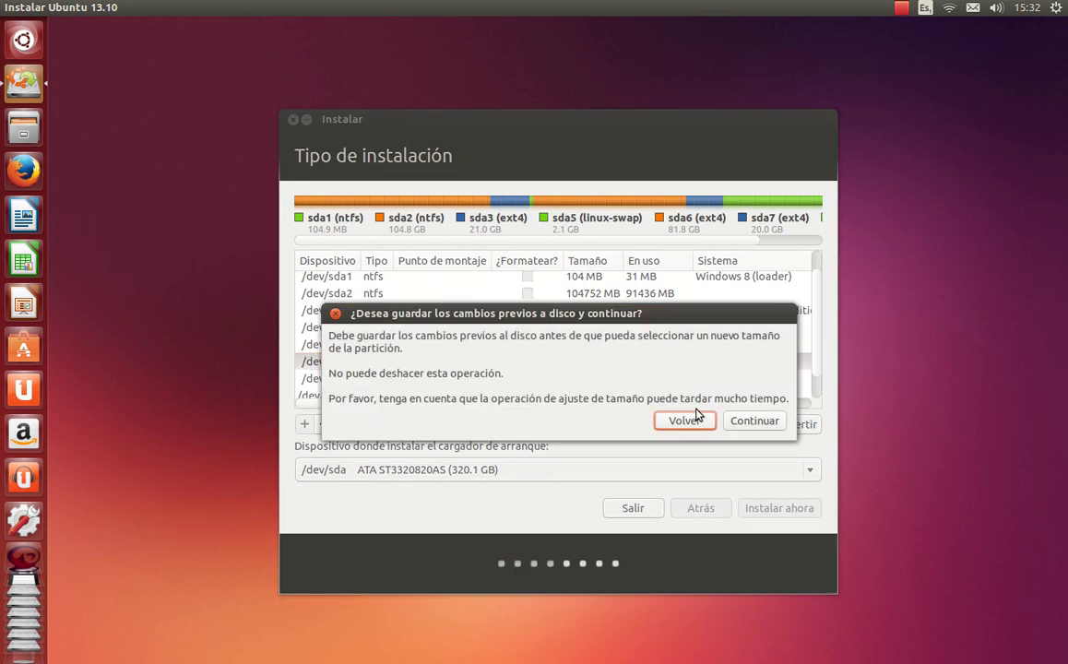
click(731, 421)
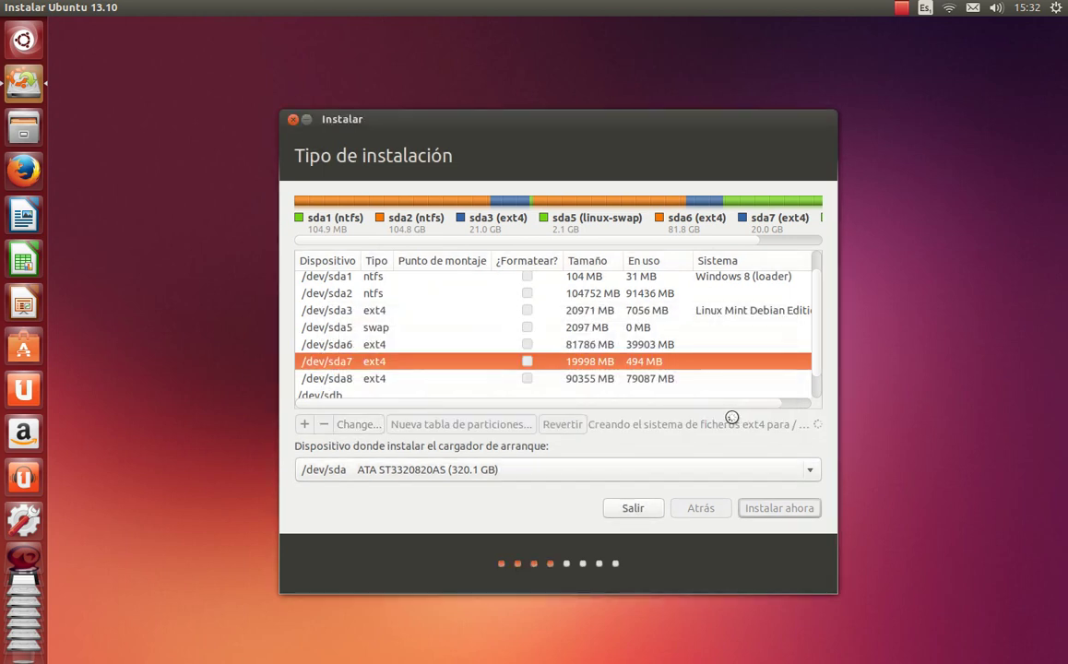
Step: Open the swap partition /dev/sda5 for editing and accept its use as área de intercambio
click(405, 326)
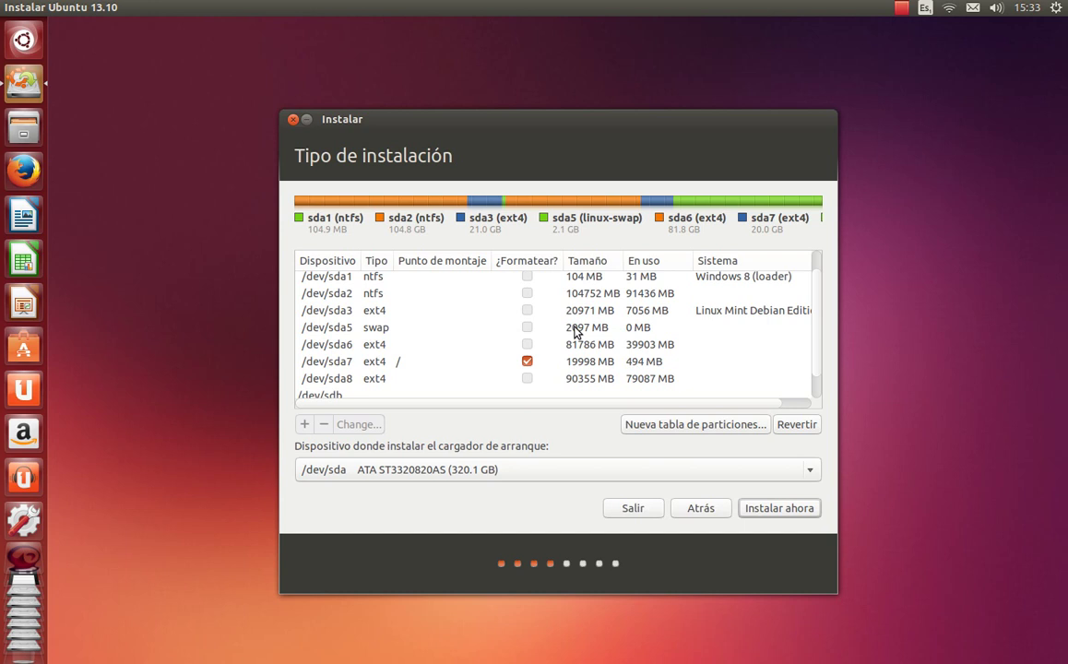
click(575, 331)
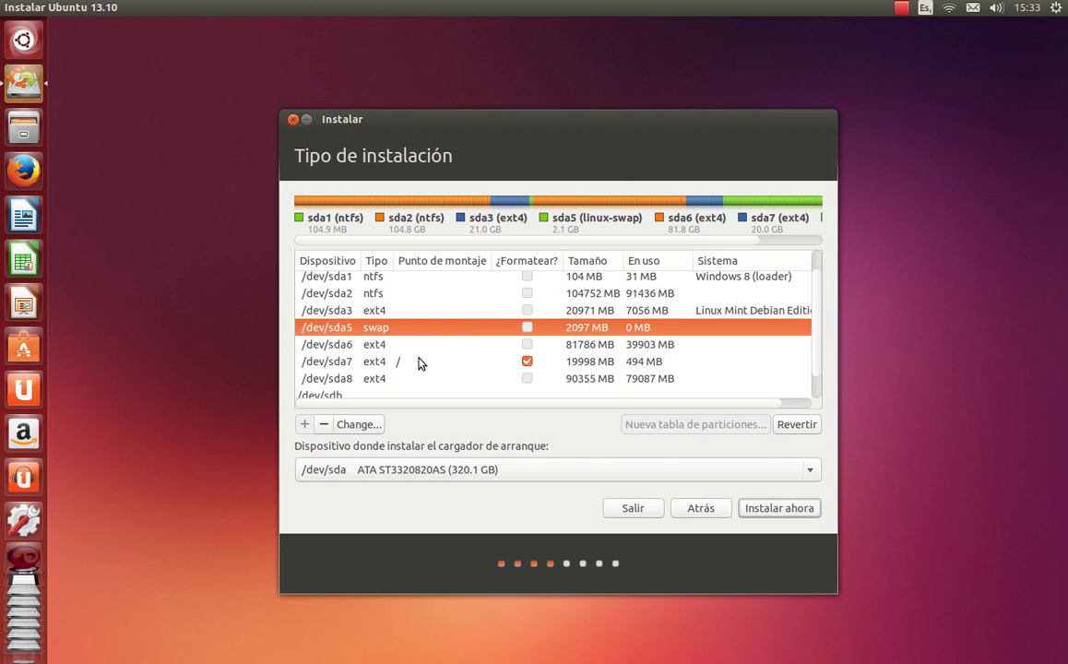
click(365, 424)
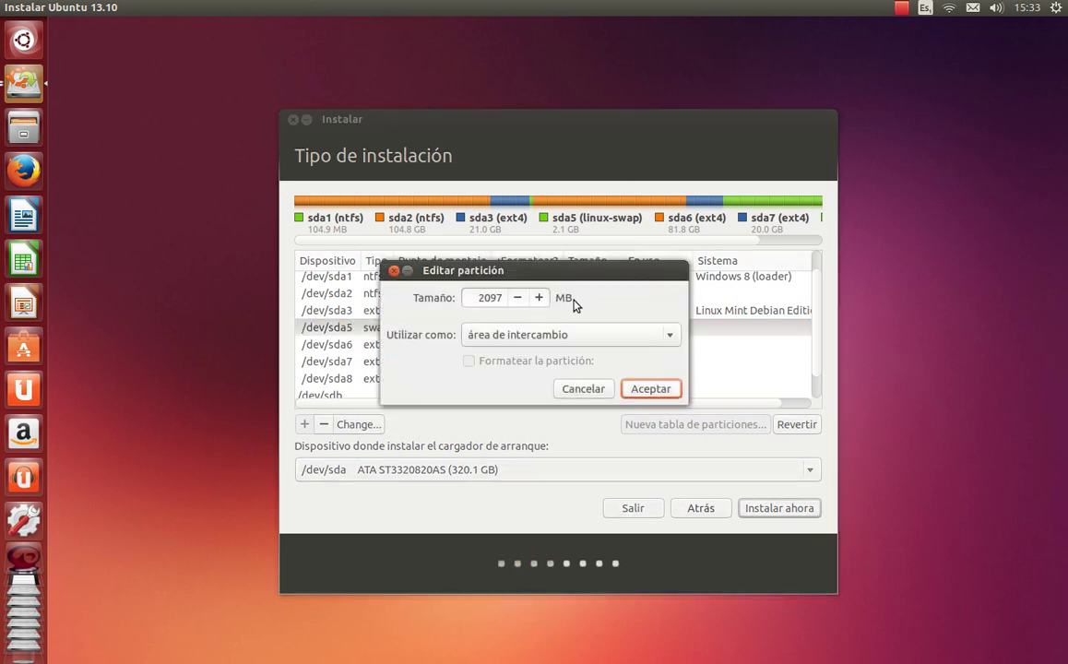
click(650, 388)
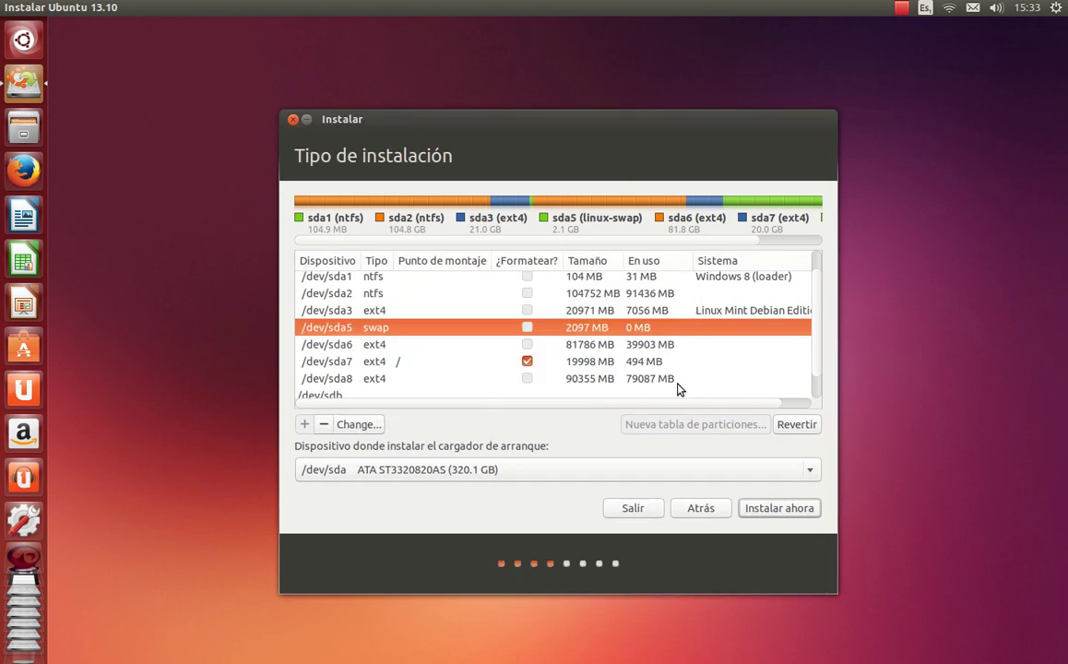
Step: Set /dev/sda8 as an ext4 file system with formatting enabled and mount point /home
click(590, 380)
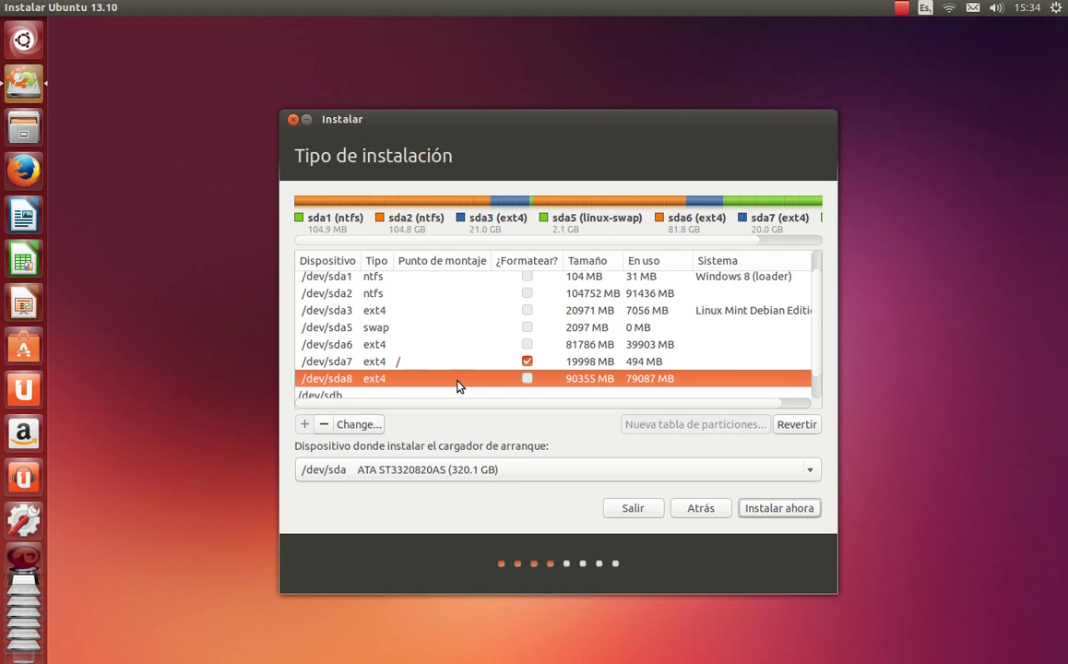
click(374, 424)
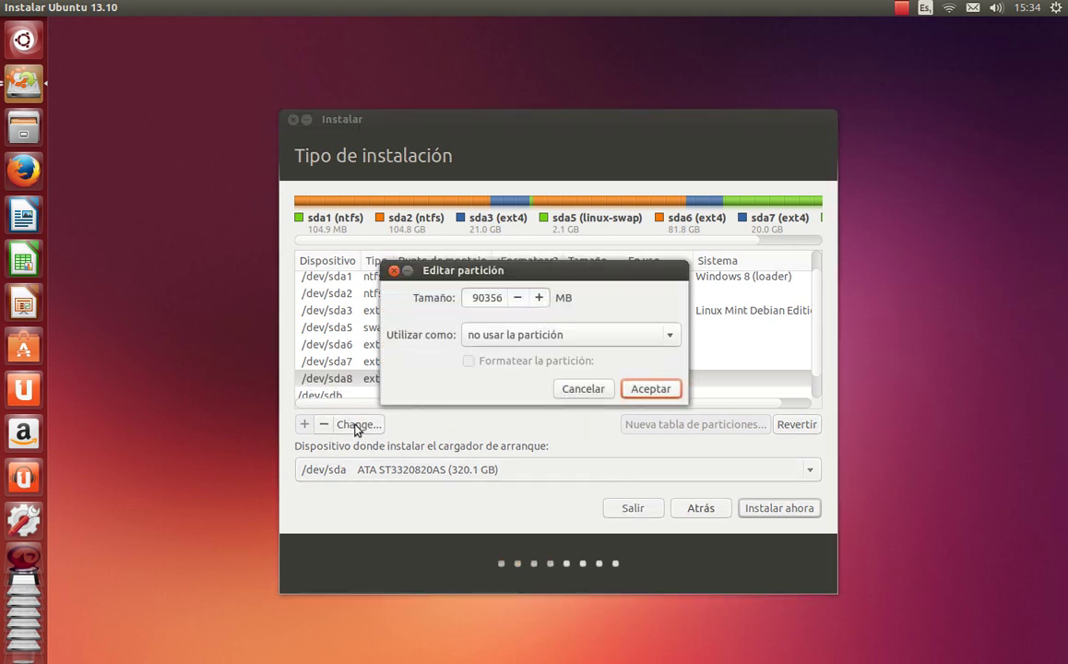
click(524, 336)
click(534, 125)
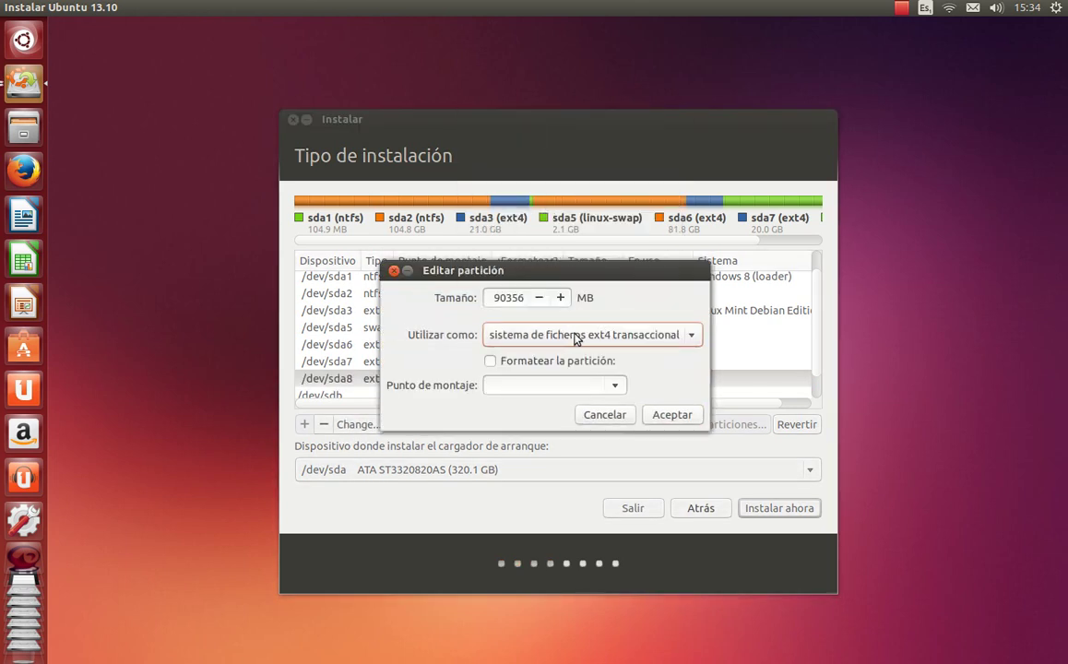
click(601, 385)
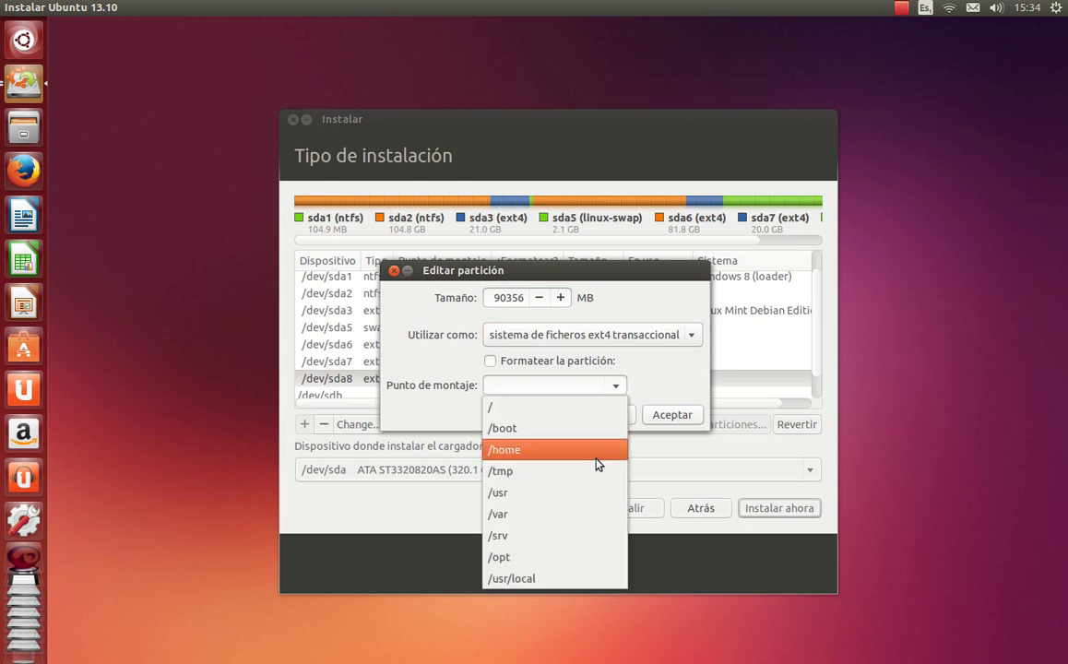
click(596, 464)
click(576, 366)
click(687, 420)
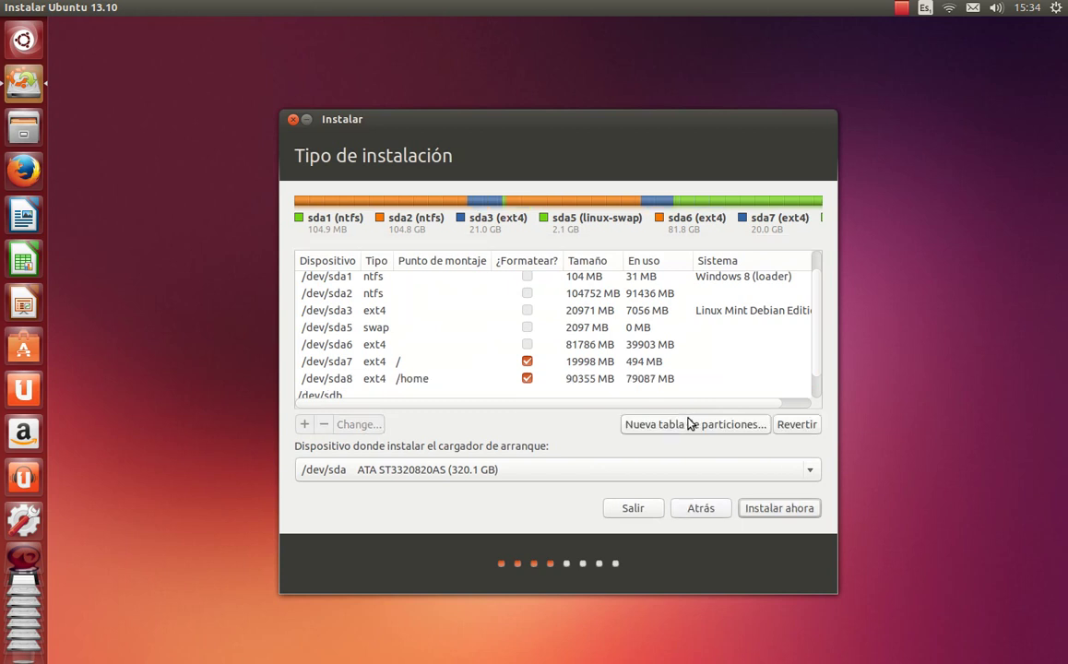
Step: Adjust the format mark of the /home partition and start the installation with the boot loader on /dev/sda
click(545, 379)
click(533, 374)
scroll(572, 366, down, 1)
click(783, 511)
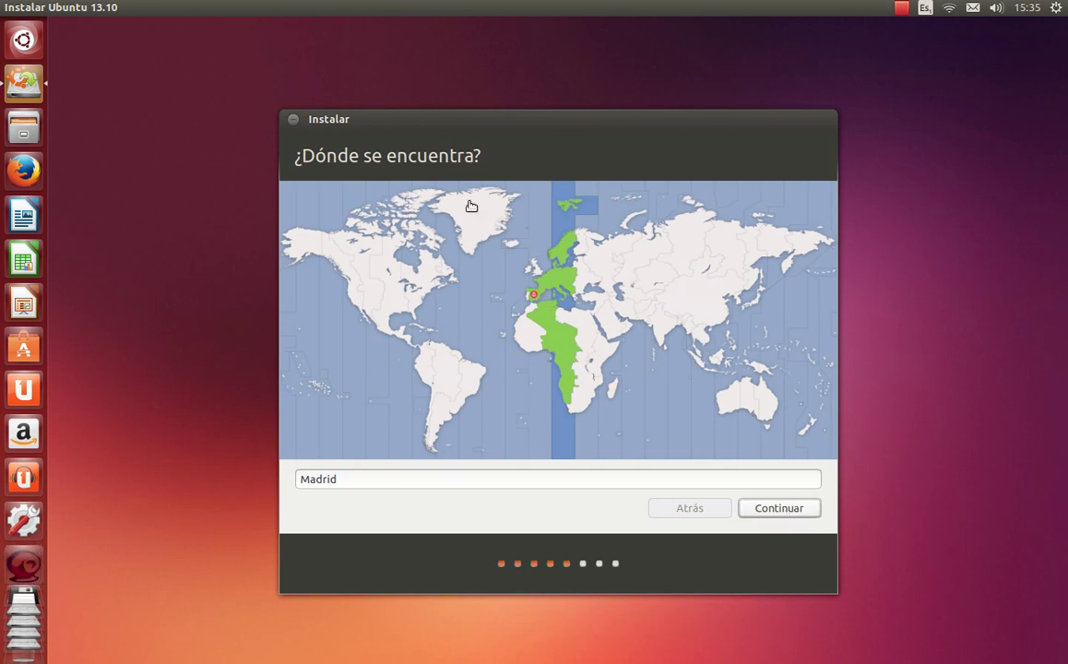
Step: Accept Madrid as the location for the system's time zone
click(800, 513)
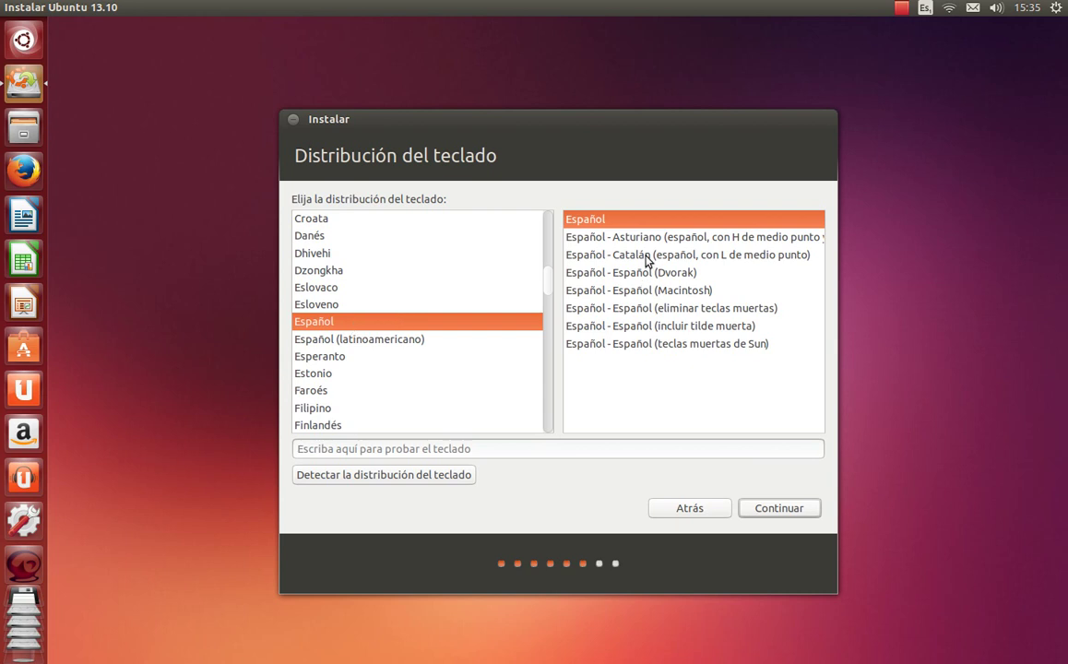
click(579, 447)
click(413, 474)
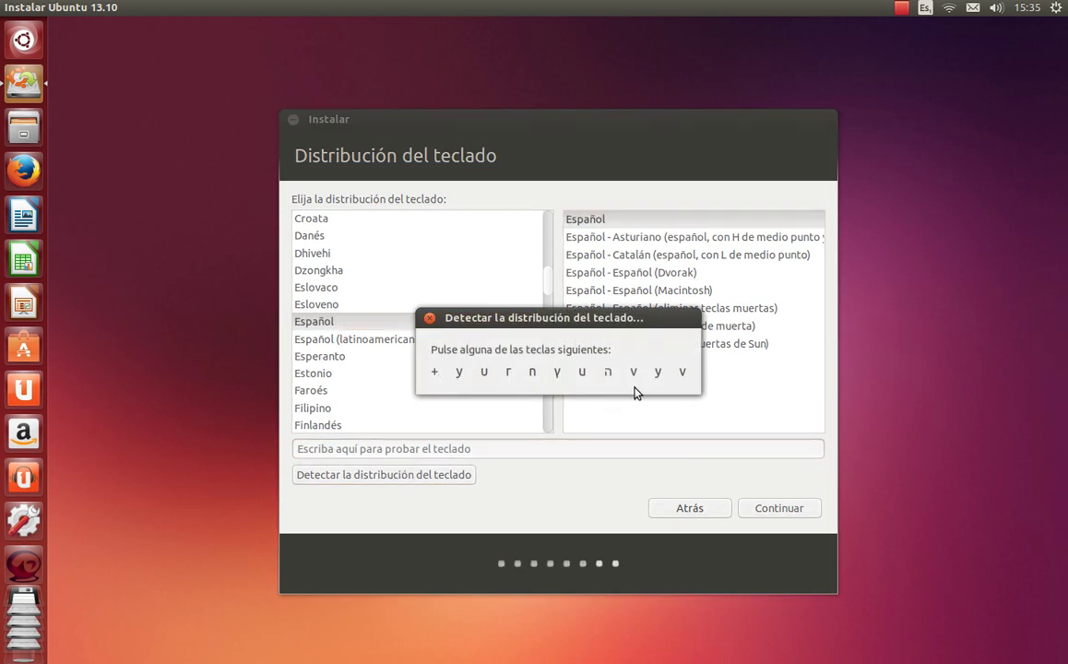
key(y)
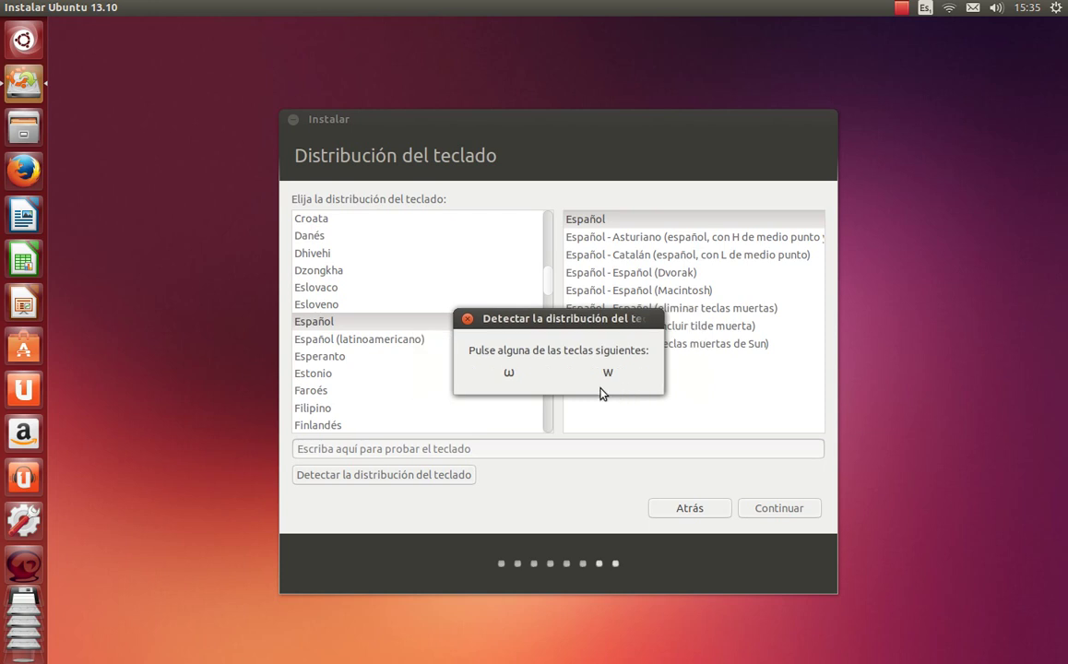
key(w)
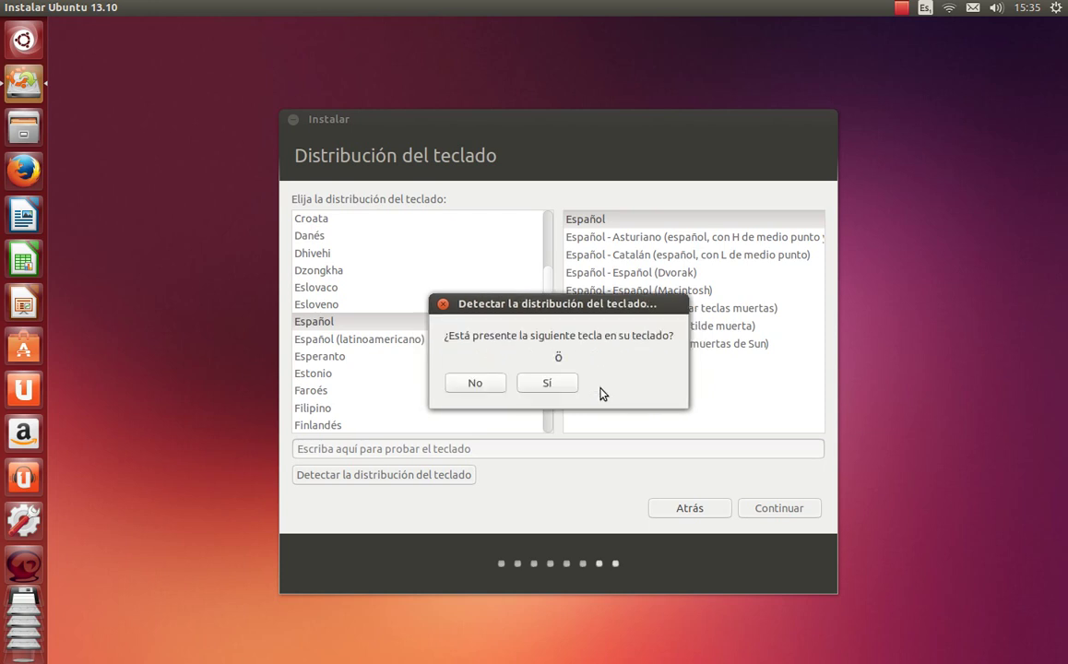
click(442, 303)
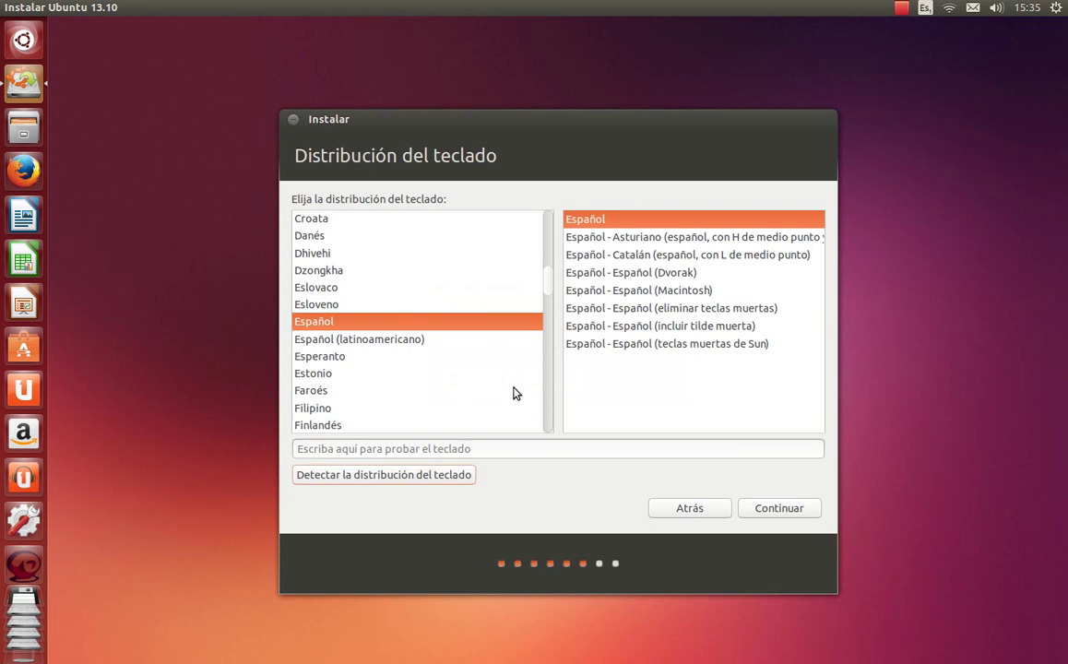
Step: Accept the Español keyboard layout and enter the user's full name in the account details
click(748, 506)
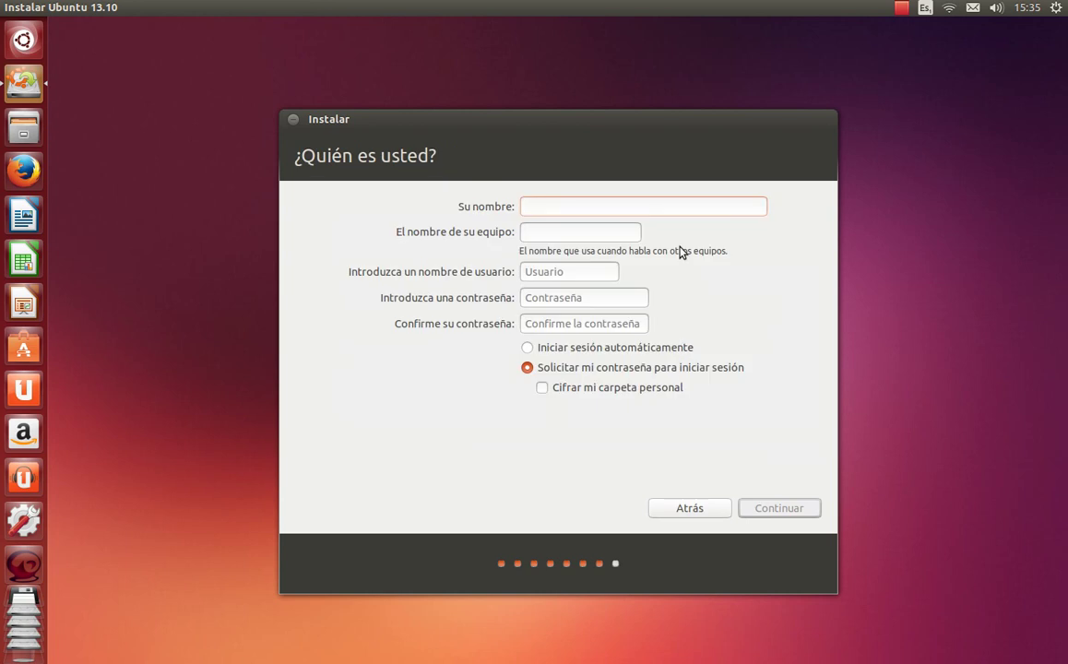
text(Da)
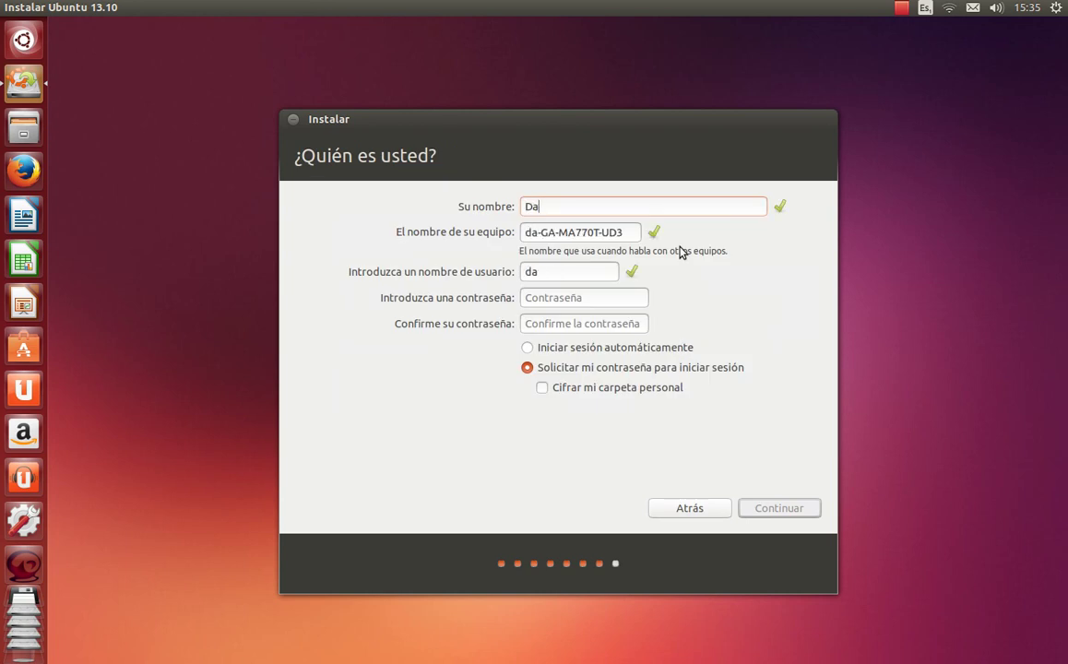
text(vid Hernández Manzano)
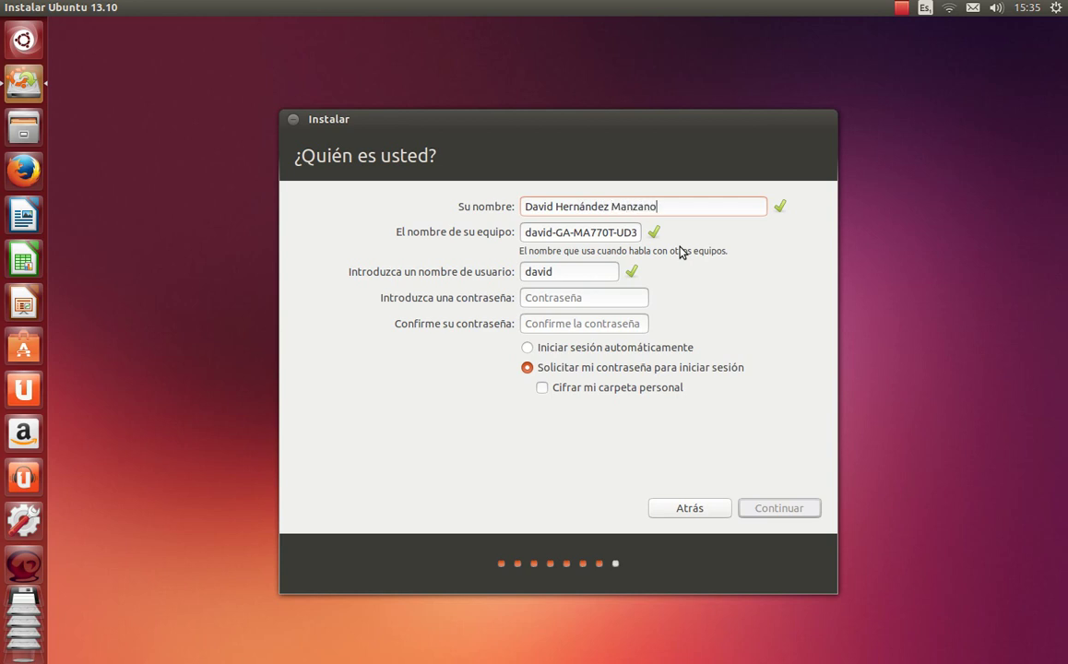
Step: Replace the part of the computer name after the hyphen following the first name with sobremesa
drag(557, 232, 735, 241)
text(sobresa)
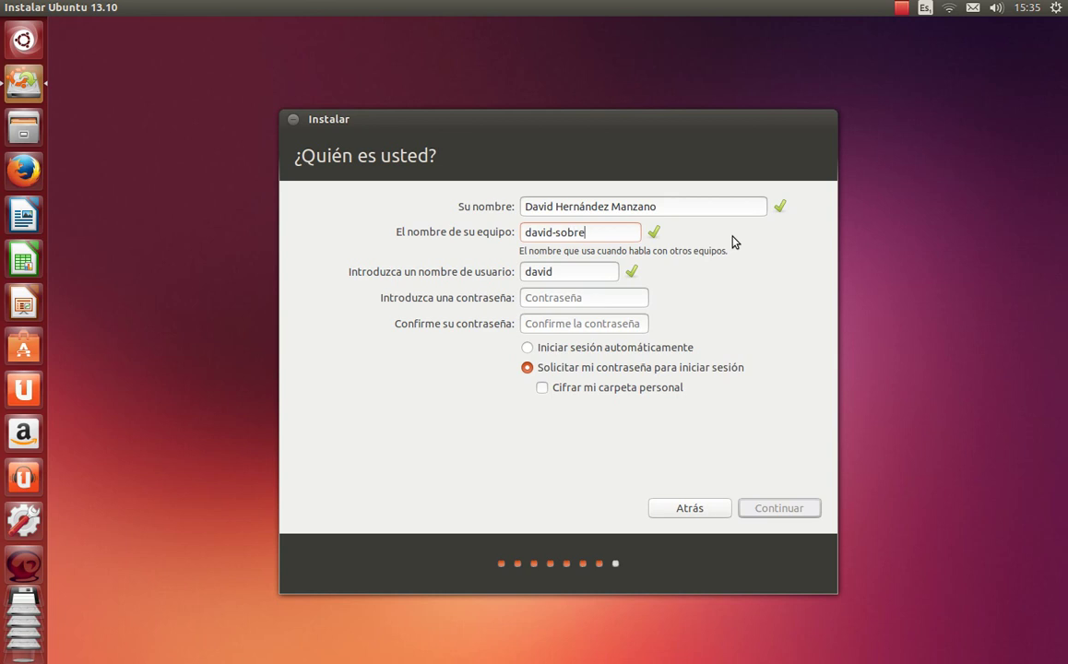
key(BackSpace)
key(BackSpace)
text(mesa)
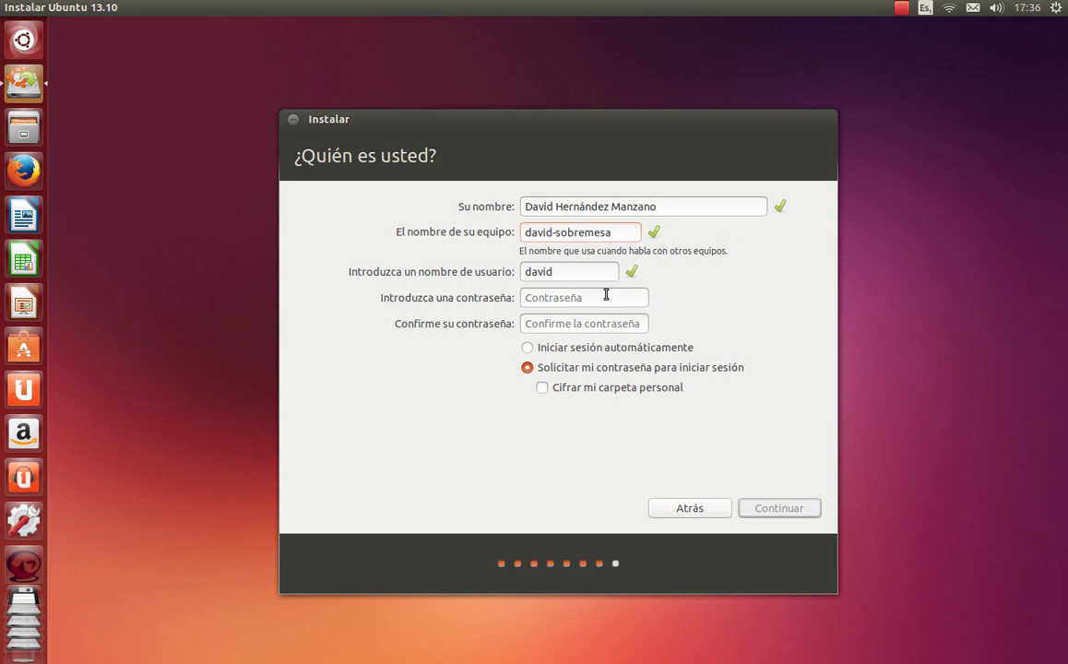
Step: Enter and confirm the account password, submit the account details, and postpone the Ubuntu One login
click(609, 295)
text(******)
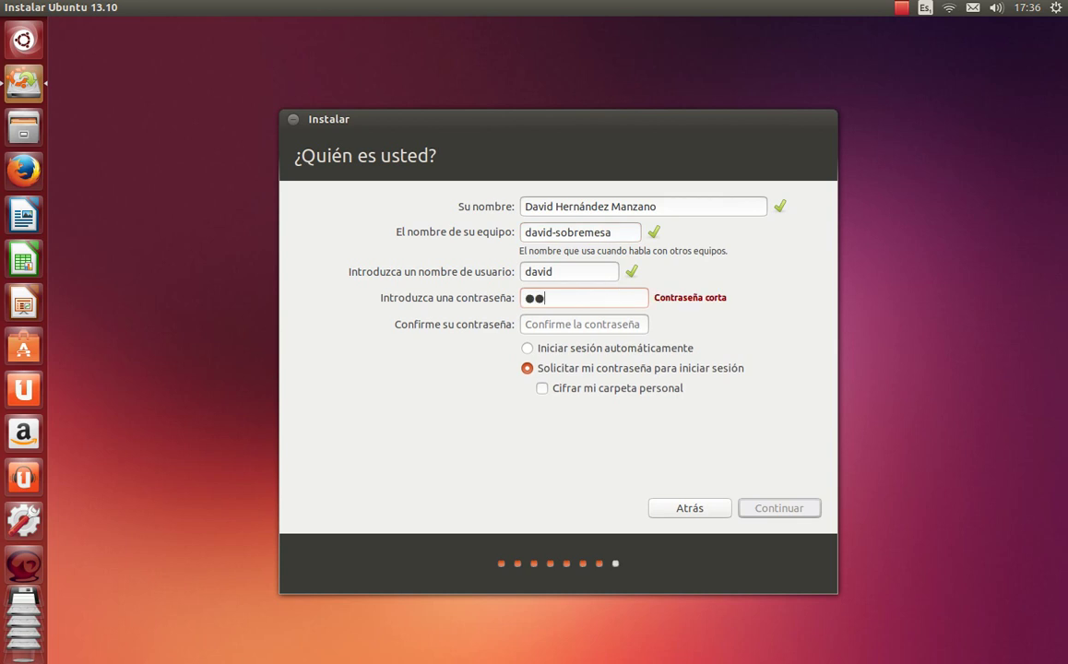
click(604, 323)
text(******)
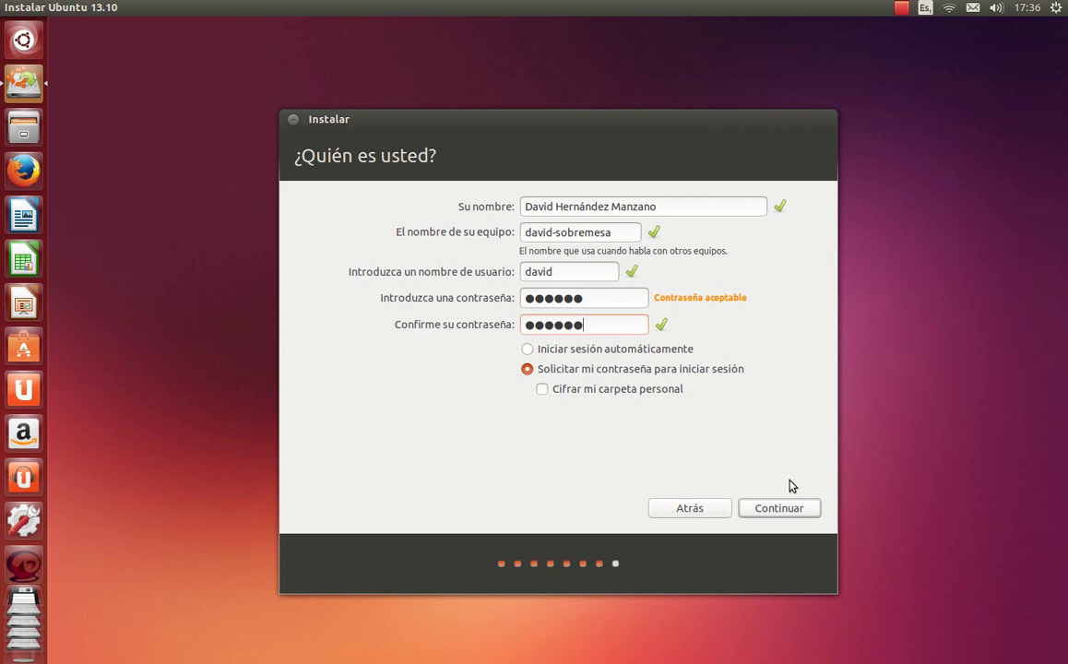
click(795, 506)
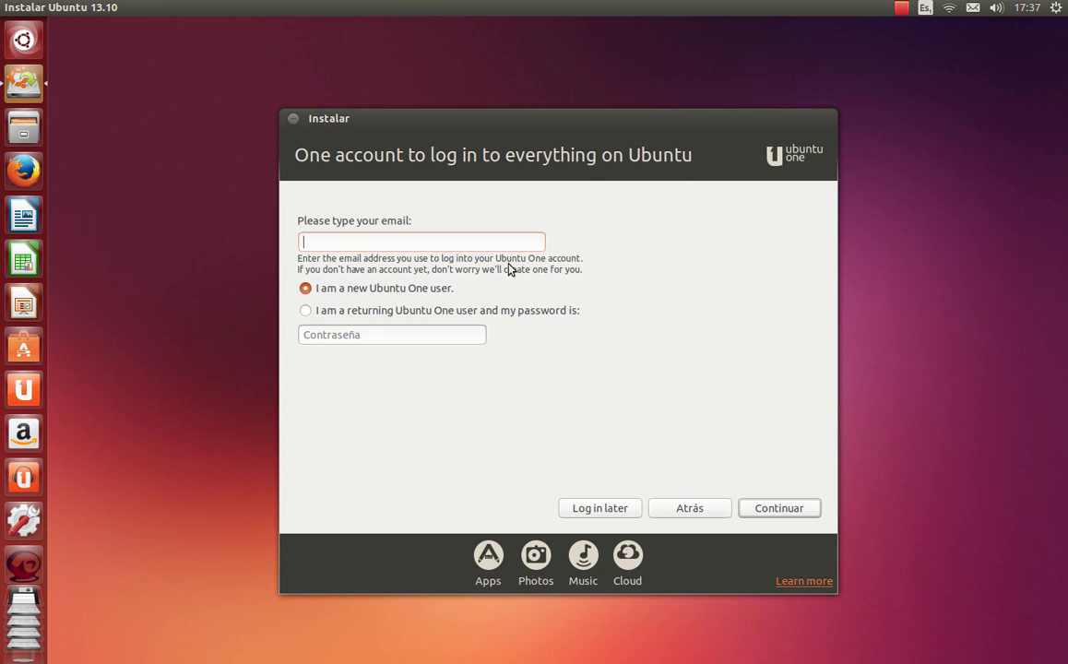
click(593, 510)
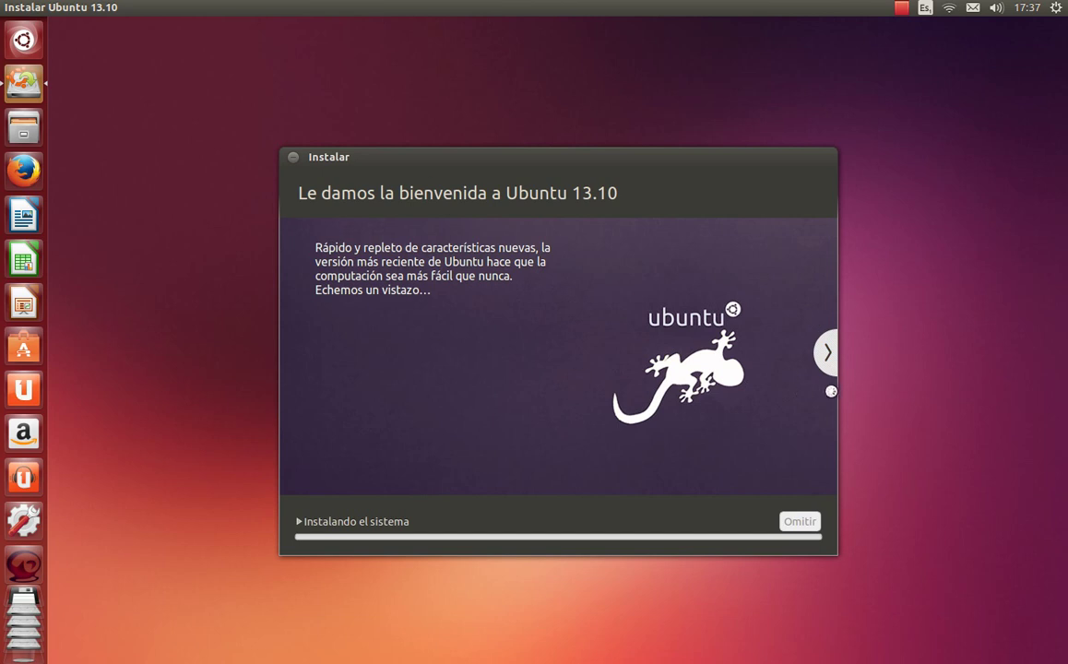
Step: Page through the installation slideshow up to the ¿Alguna pregunta? slide and briefly inspect the installation log
click(829, 355)
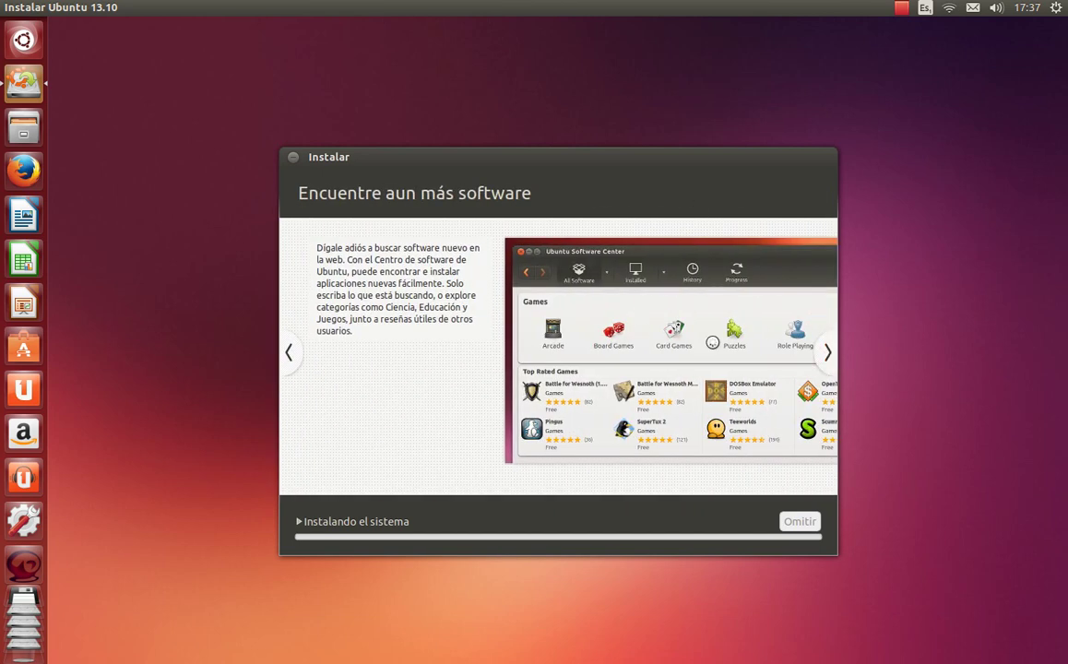
click(835, 357)
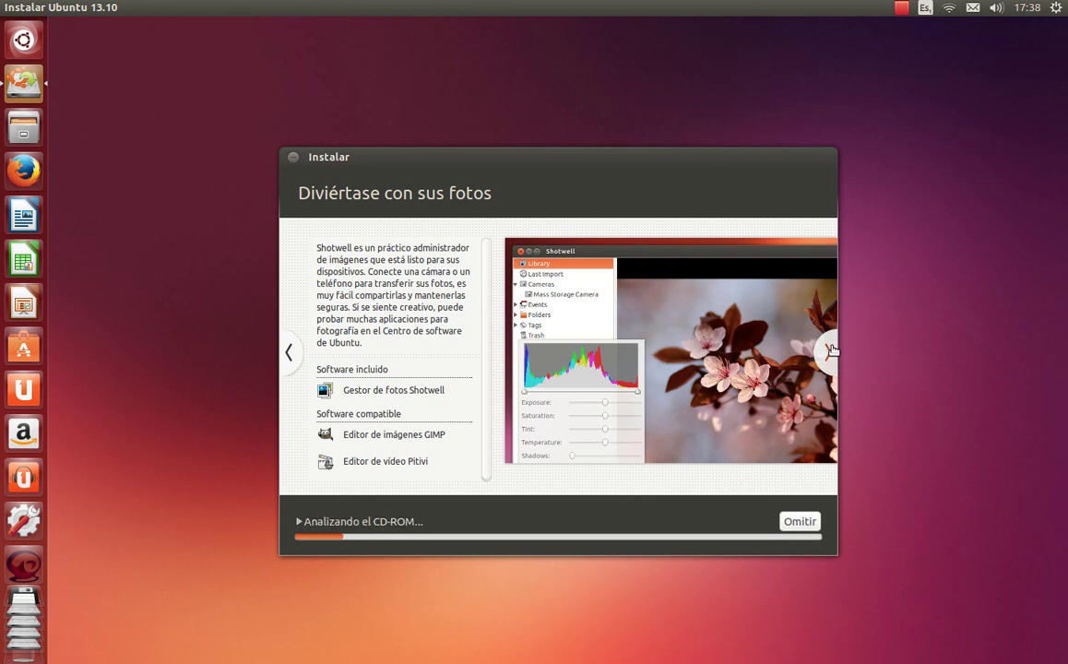
click(828, 352)
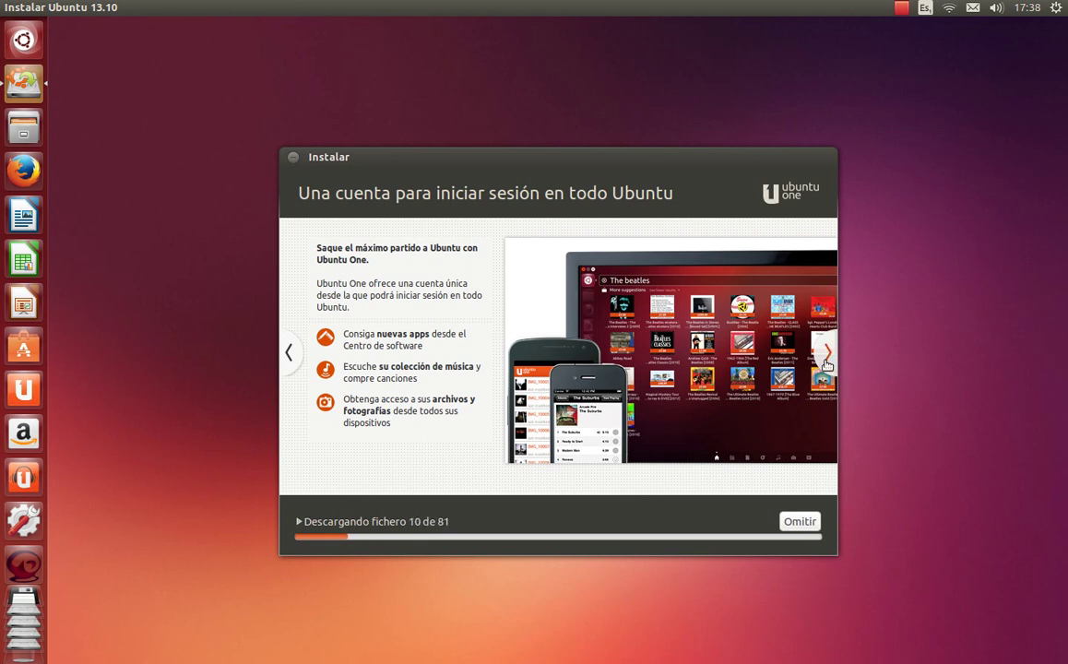
click(826, 359)
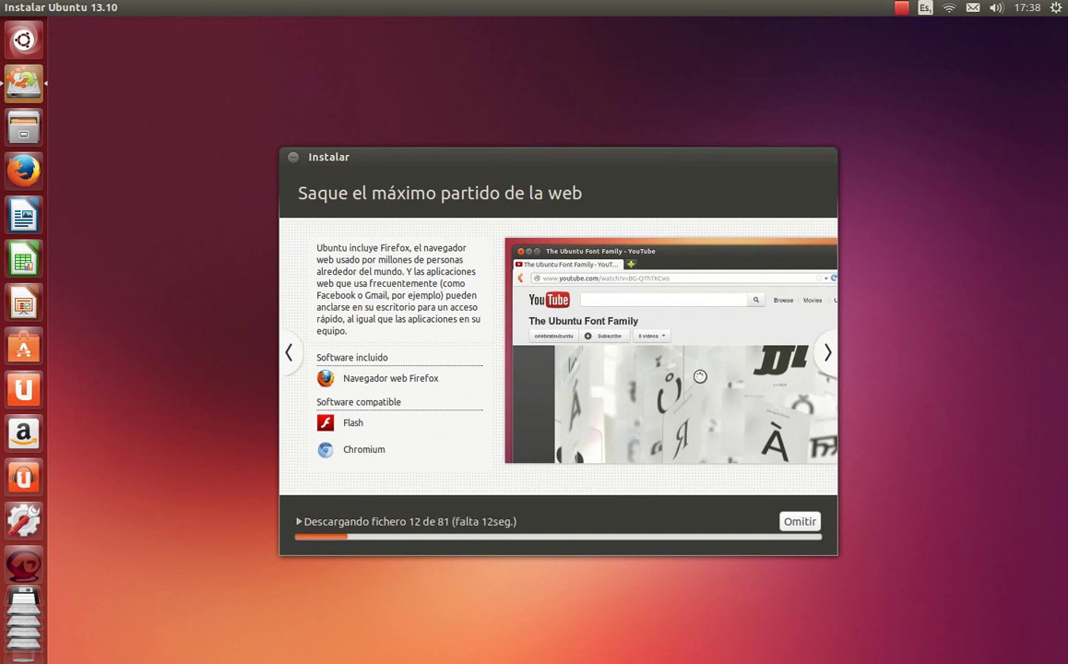
click(830, 351)
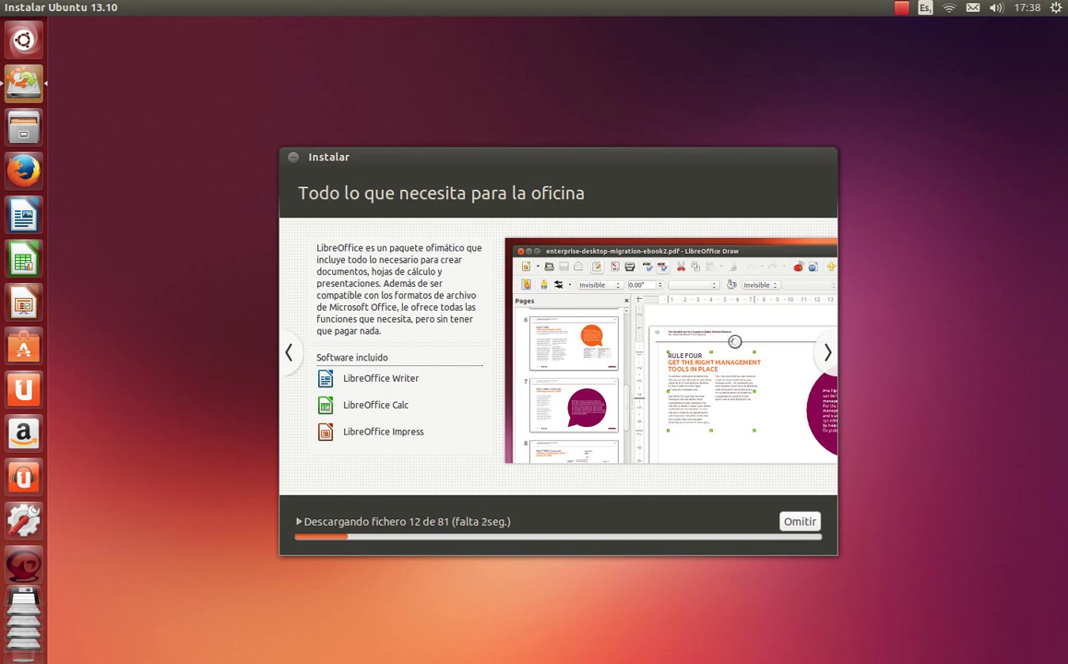
click(829, 347)
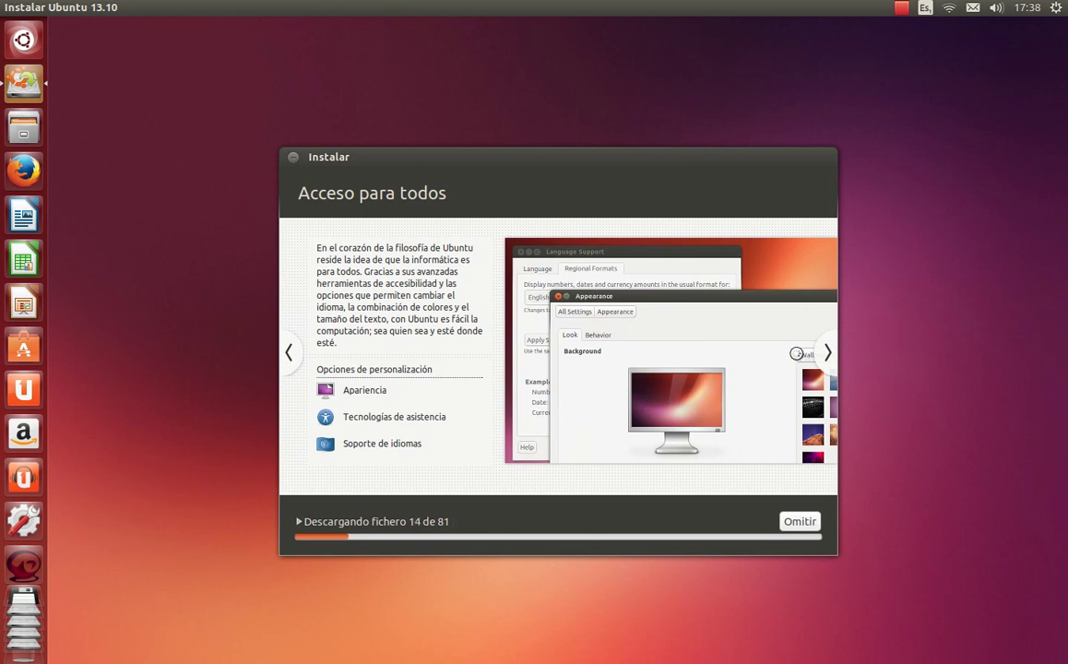
click(819, 355)
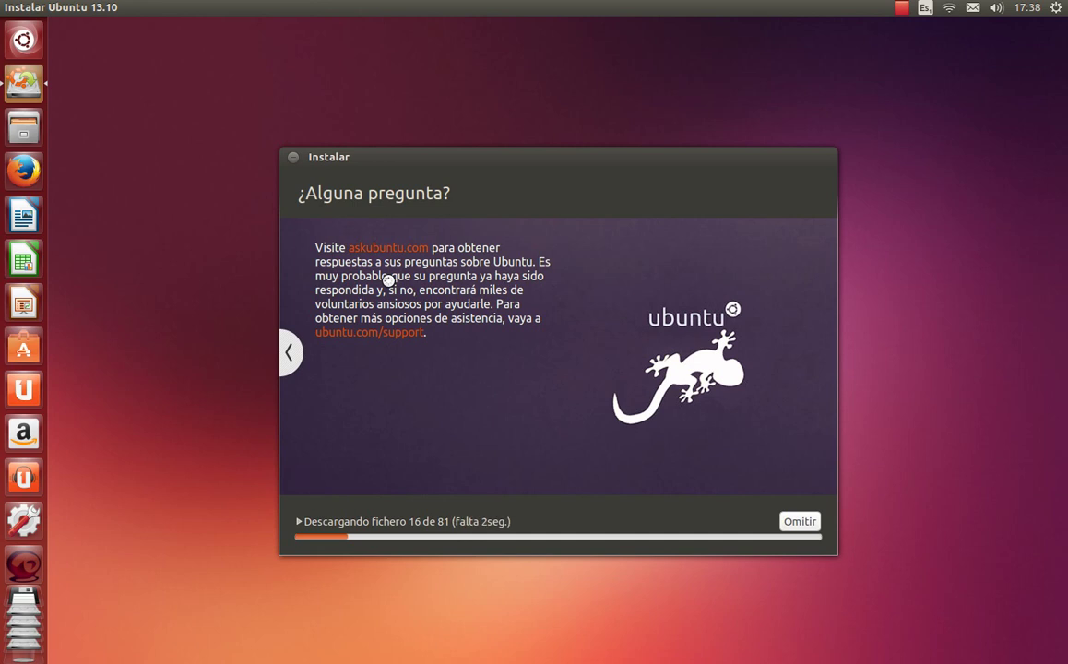
click(408, 521)
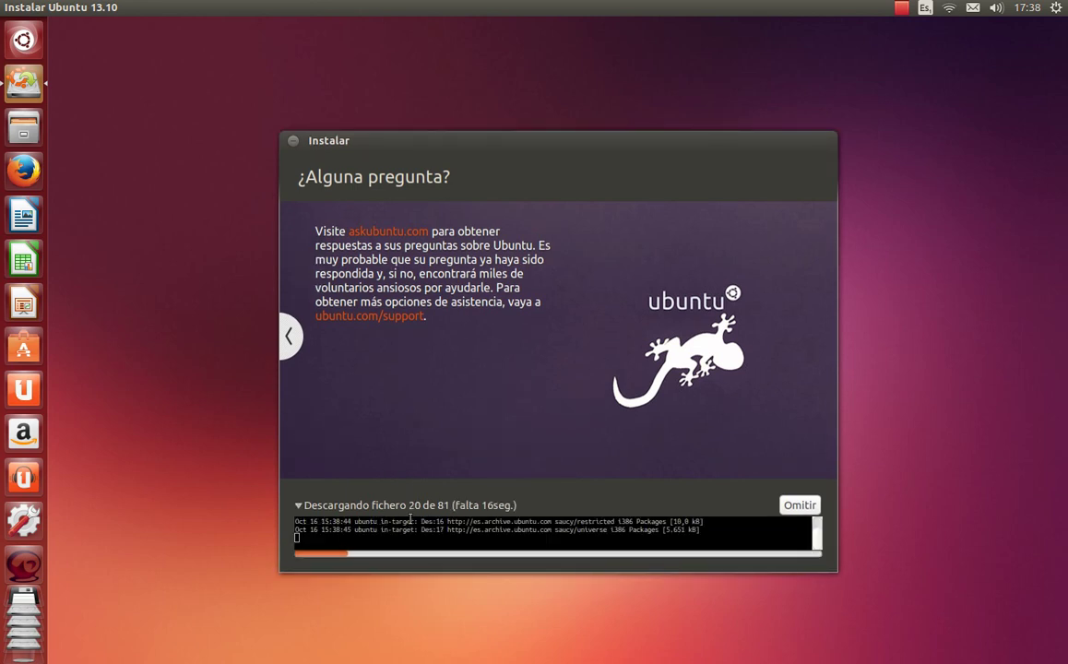
click(452, 505)
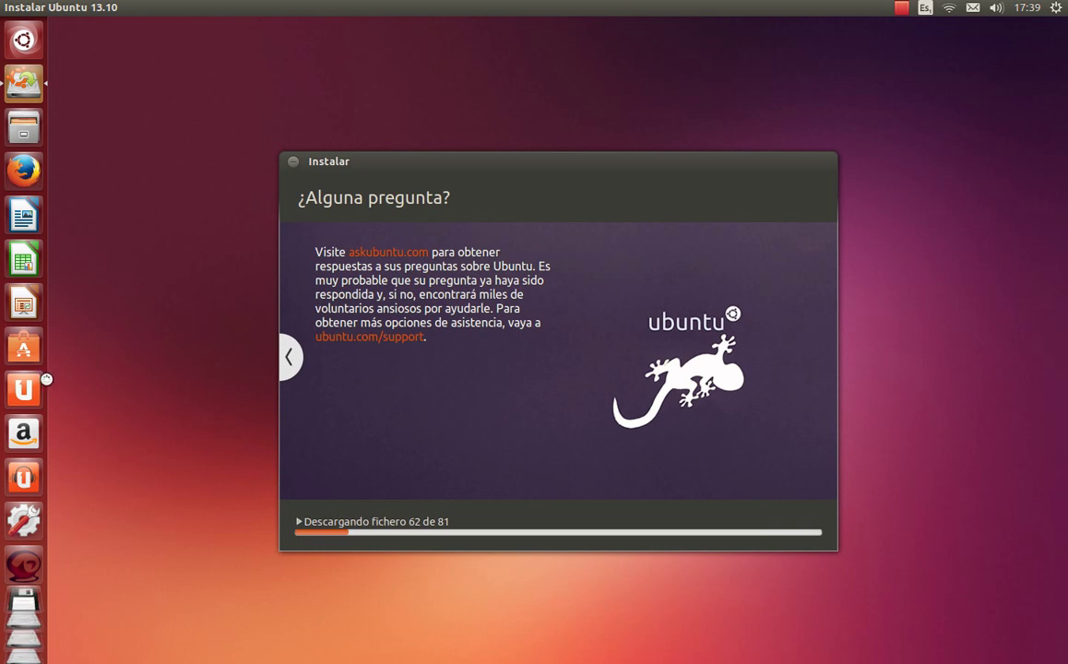
Step: Switch to Centro de software de Ubuntu, view the details of Eat The Whistle under Juegos > Deportes, and close it
click(24, 348)
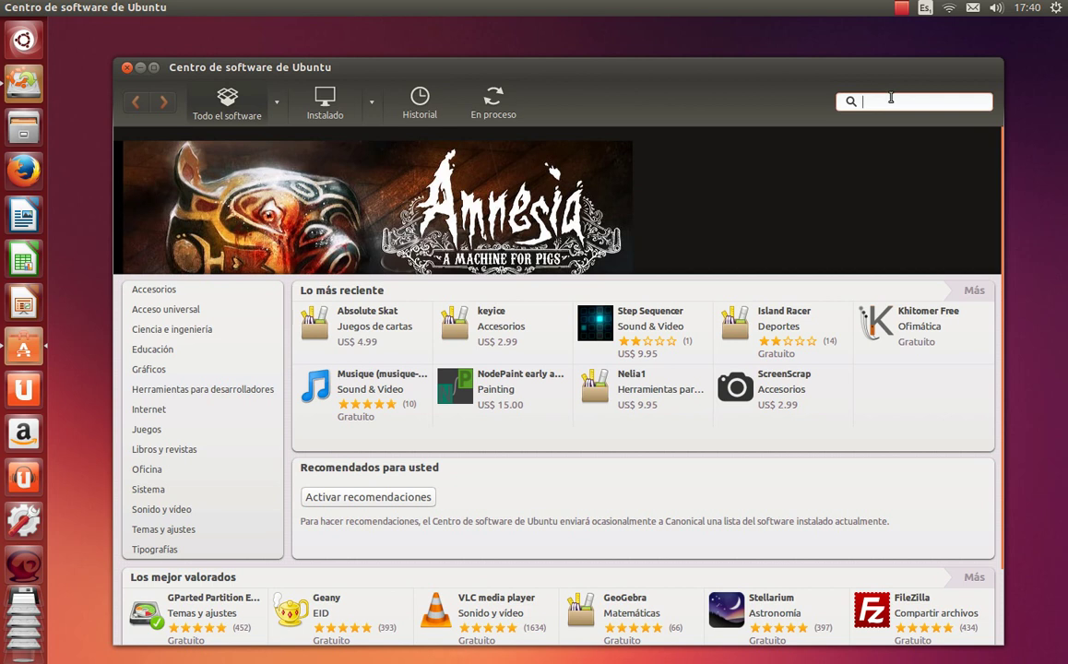
click(251, 434)
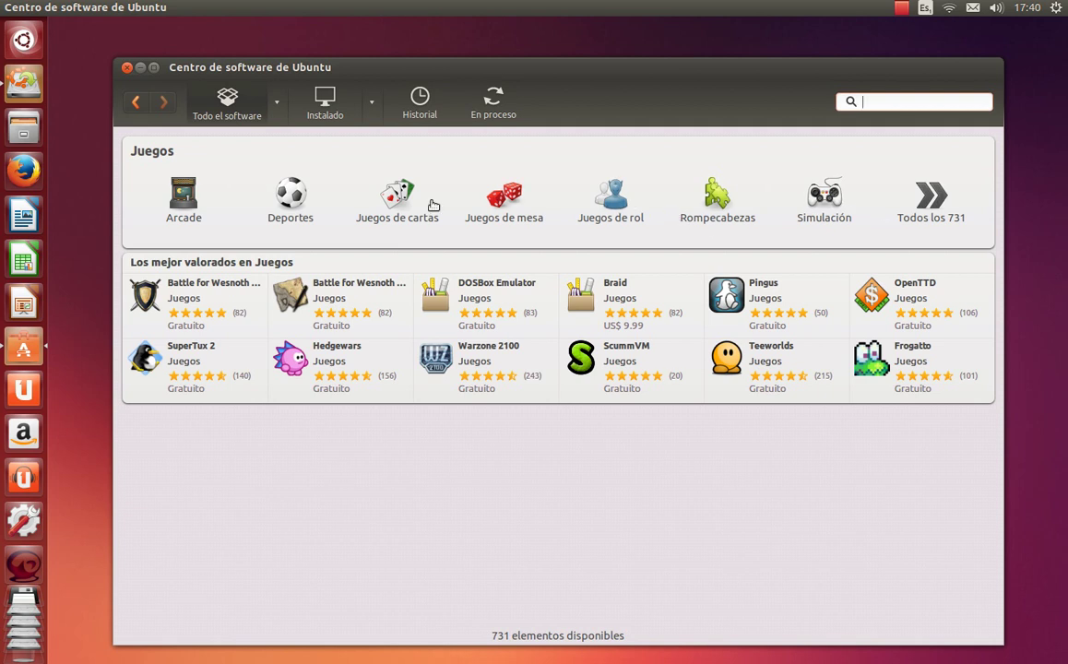
click(260, 212)
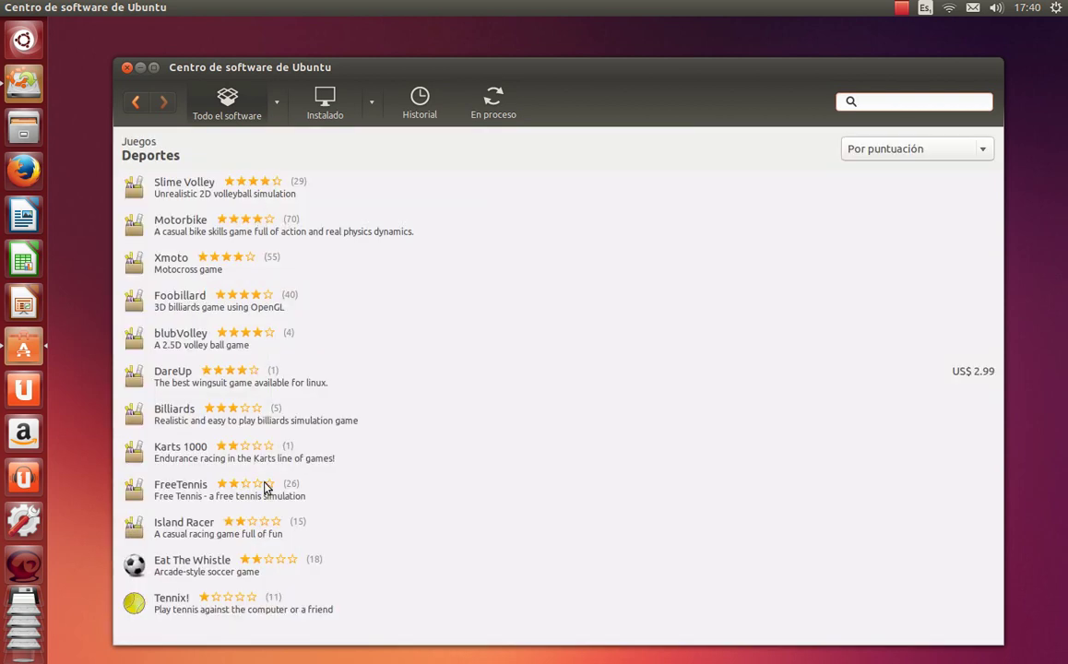
click(214, 565)
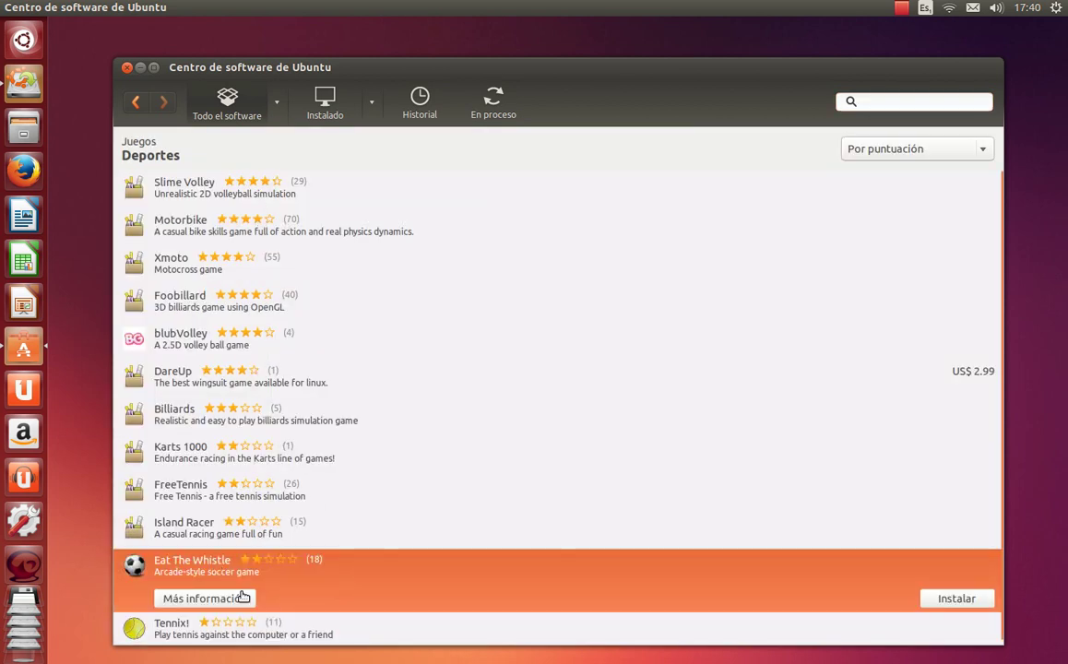
click(212, 598)
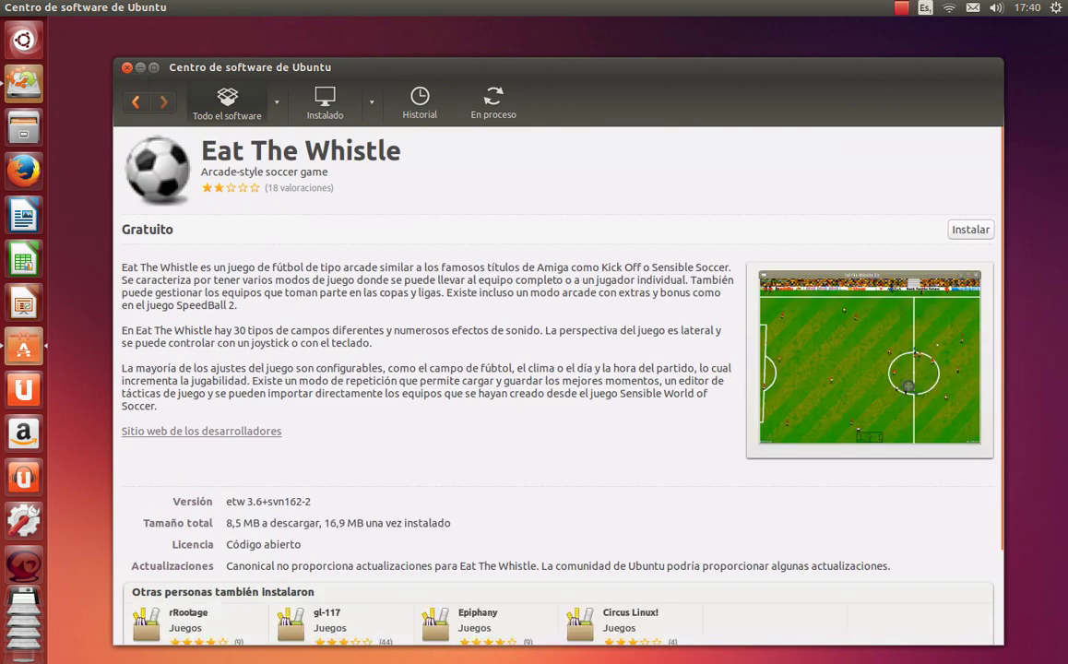
click(128, 68)
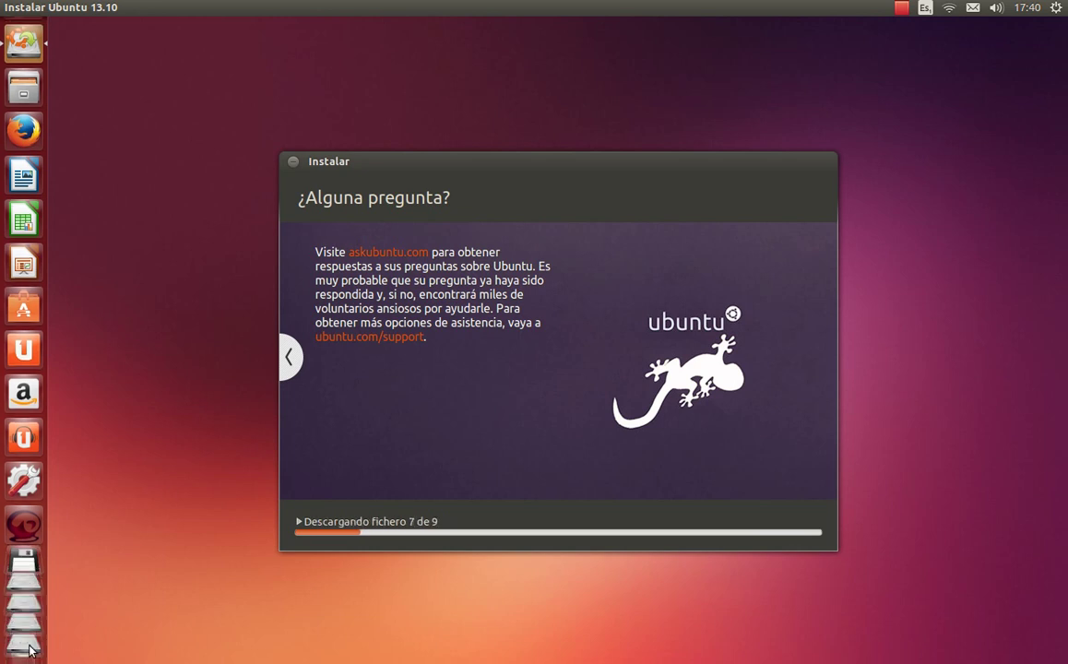
Step: Open Configuración del sistema to view the available settings categories, and close it
click(1056, 7)
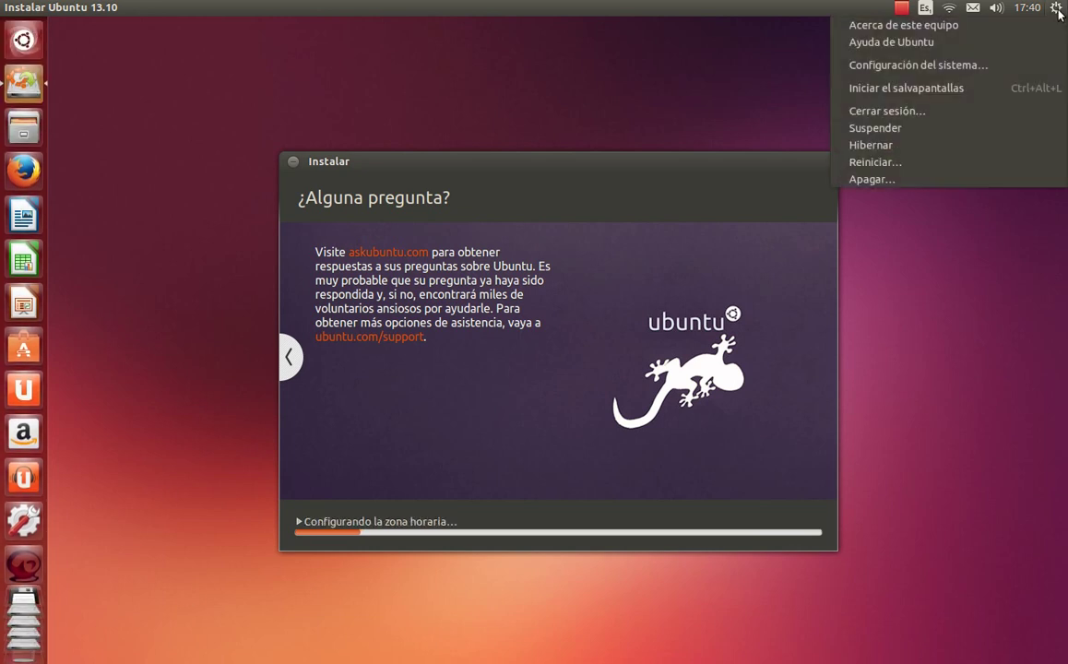
click(947, 67)
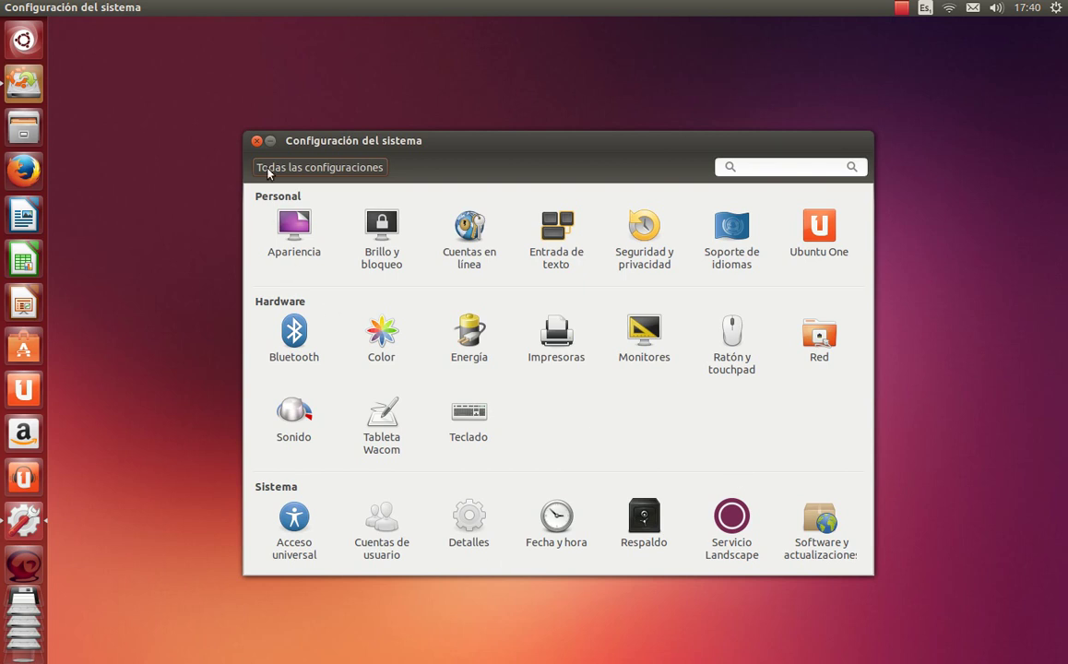
click(256, 141)
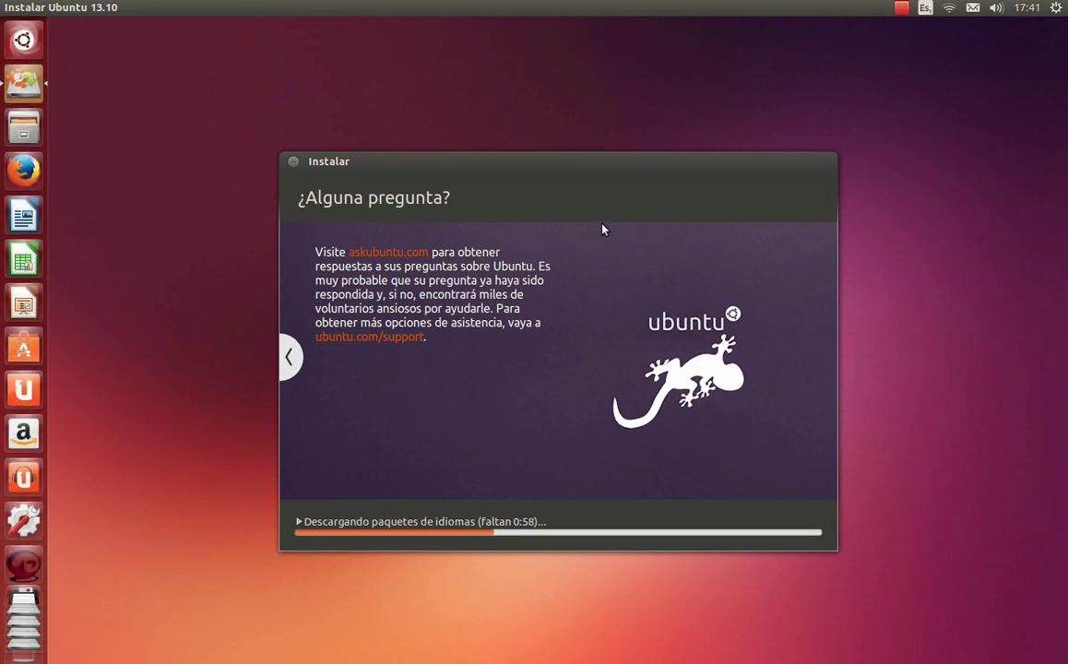
drag(601, 174, 586, 127)
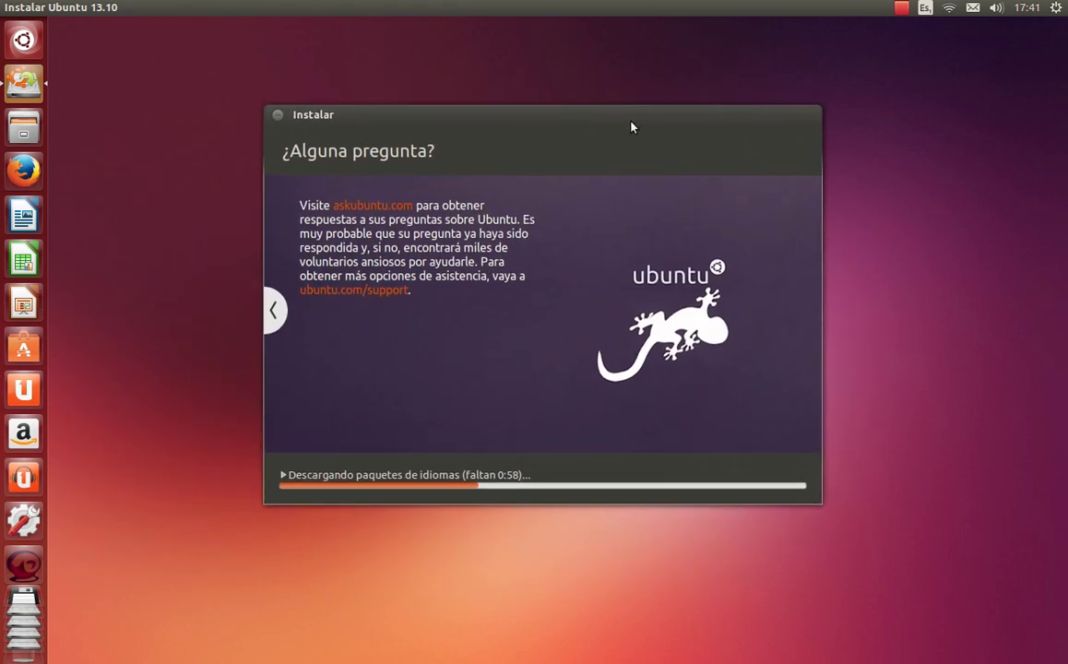